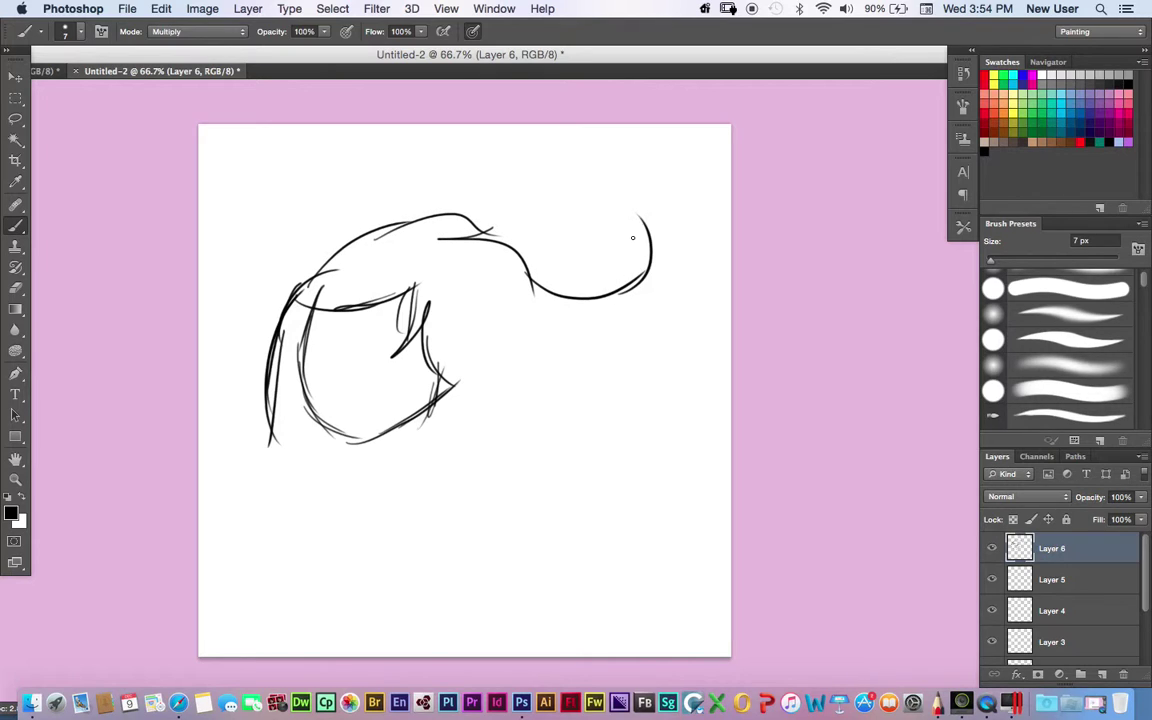
Sketch the right hair tail's curved outer edge with a scalloped underside and a smaller horn-shaped tuft on the head's left side
mouse_move(682, 283)
left_mouse_down()
mouse_move(612, 378)
mouse_move(640, 374)
mouse_move(576, 394)
left_mouse_up()
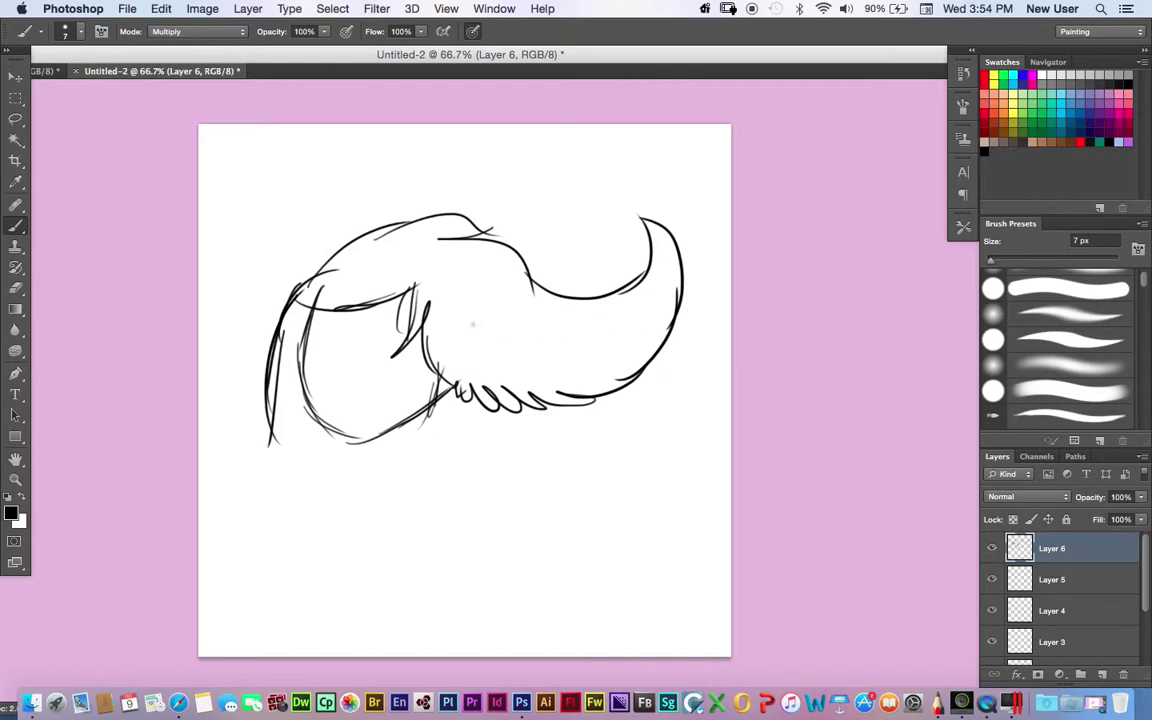
mouse_move(356, 240)
left_mouse_down()
mouse_move(278, 243)
mouse_move(284, 213)
mouse_move(270, 290)
left_mouse_up()
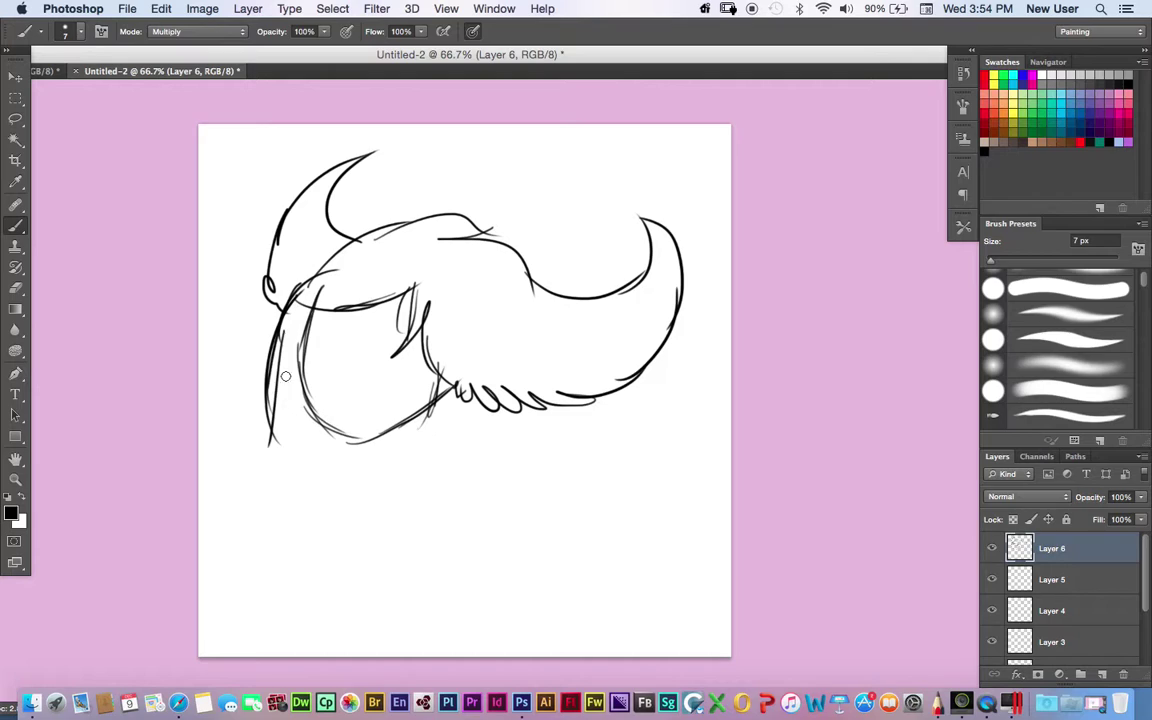
Remove the old side strands and right cheek line, and redraw pointed locks framing the face down to the neck
key("super+z")
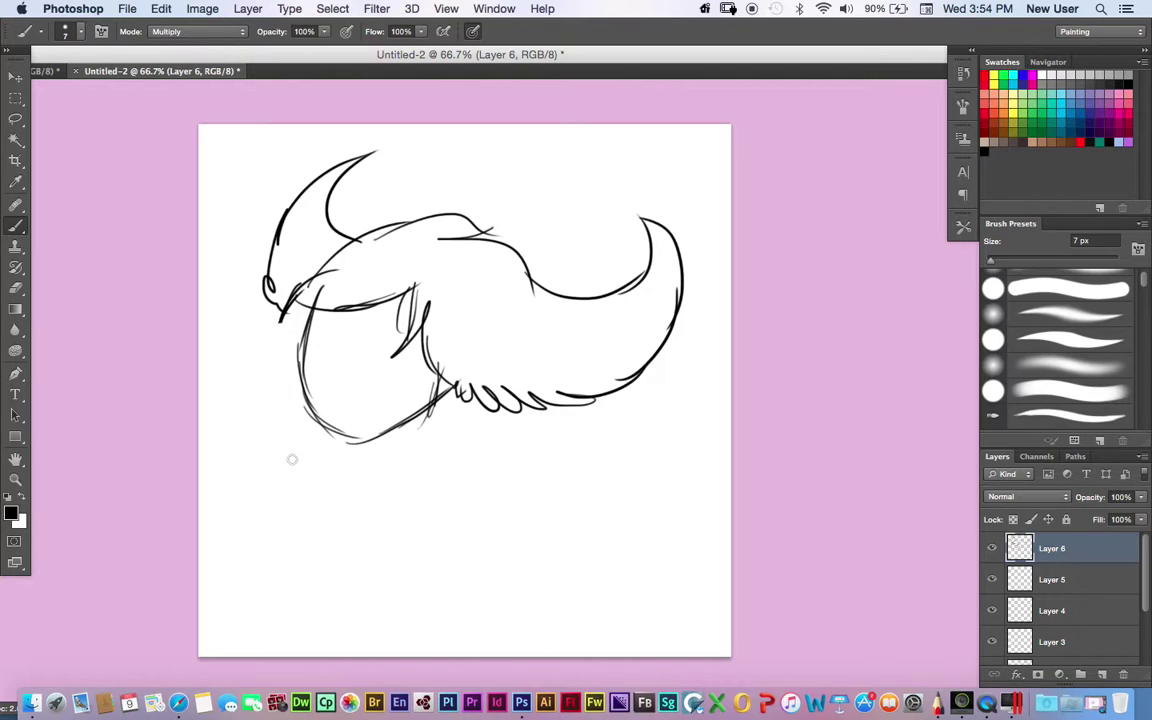
mouse_move(457, 382)
left_mouse_down()
mouse_move(448, 351)
mouse_move(413, 438)
mouse_move(415, 309)
left_mouse_up()
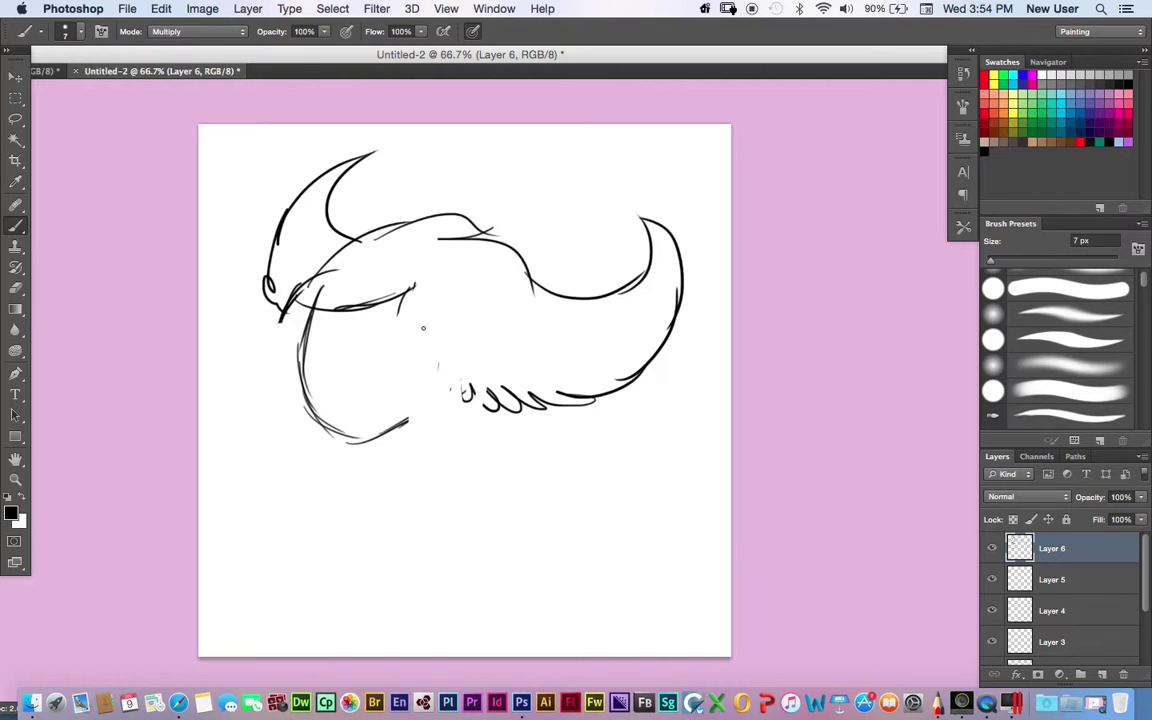
mouse_move(403, 376)
left_mouse_down()
mouse_move(413, 427)
mouse_move(402, 442)
left_mouse_up()
left_click_drag(409, 394, 405, 456)
left_click_drag(447, 401, 420, 465)
mouse_move(283, 312)
left_mouse_down()
mouse_move(294, 431)
mouse_move(282, 373)
mouse_move(293, 418)
left_mouse_up()
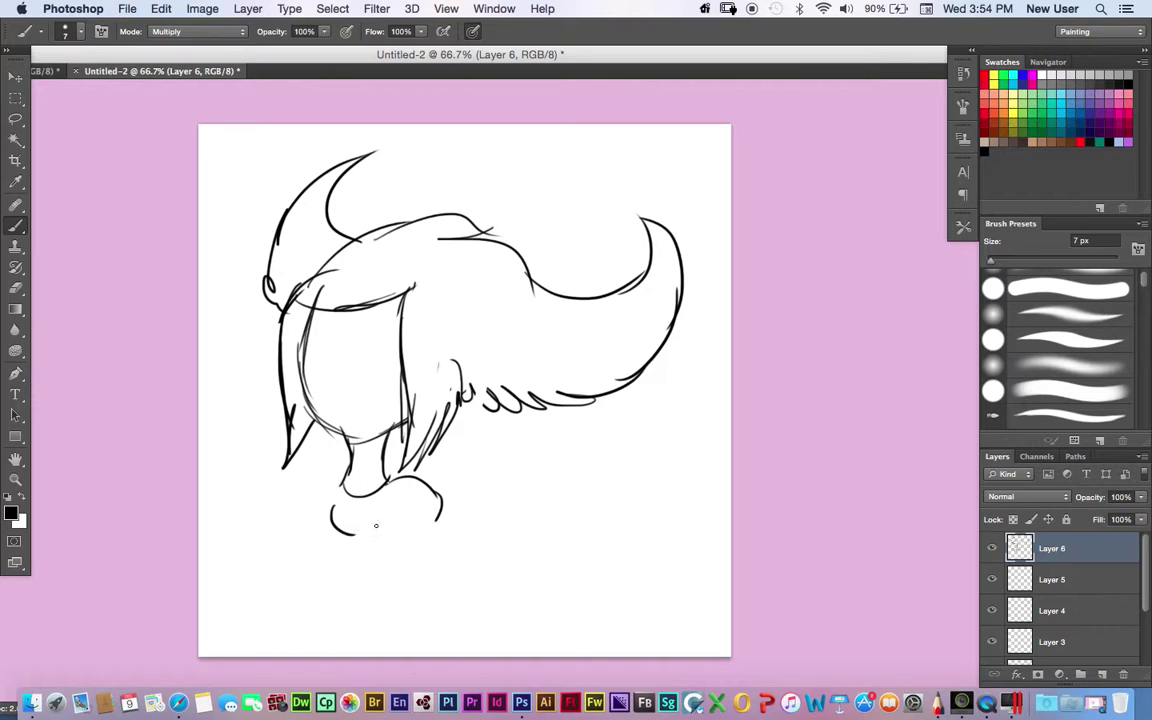
Draw the torso and flared sleeves down to the canvas edge, and add the eyes, nose and mouth to the face
left_click_drag(407, 537, 376, 656)
left_click_drag(436, 524, 480, 656)
mouse_move(340, 474)
left_mouse_down()
mouse_move(314, 550)
mouse_move(309, 514)
mouse_move(235, 656)
left_mouse_up()
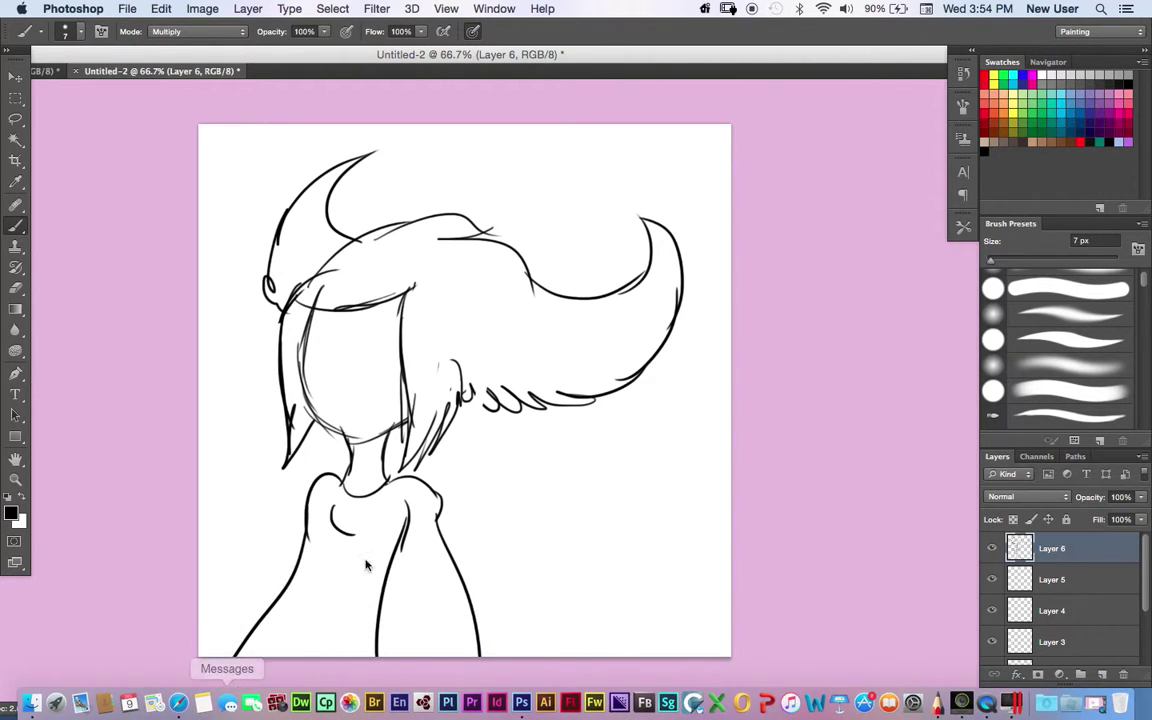
left_click_drag(344, 532, 302, 660)
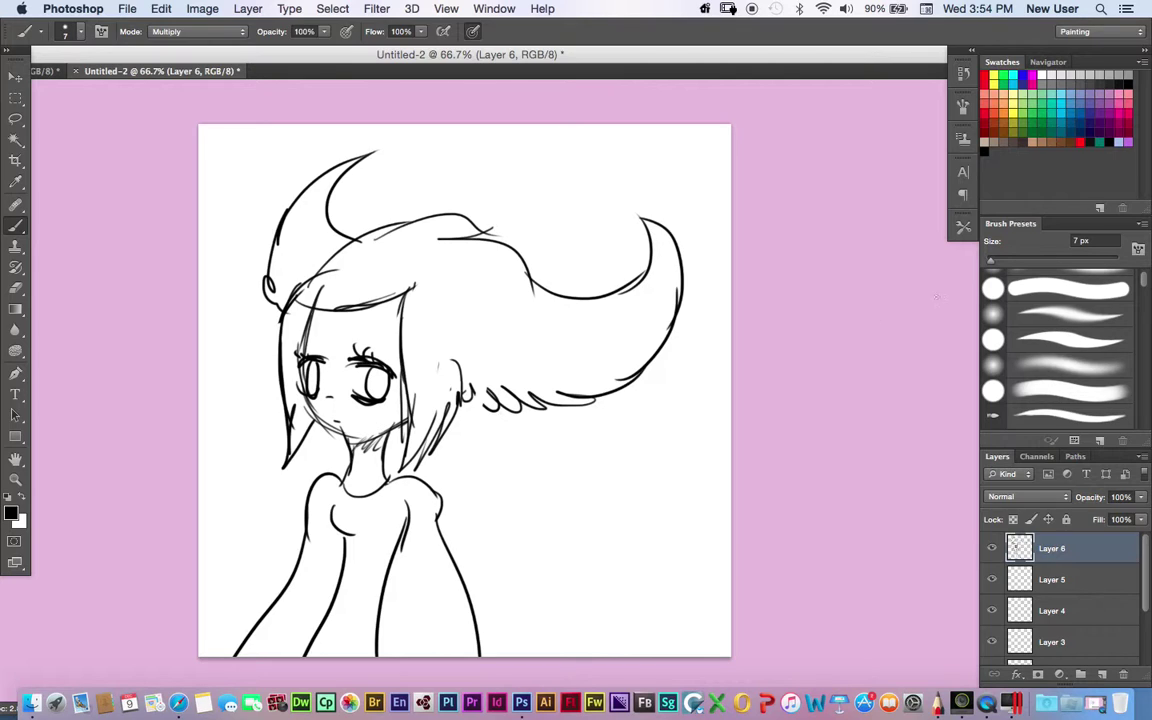
Turn on Scattering and Texture for the brush and choose the 25 px Round Fan bristle tip
left_click(963, 104)
left_click(680, 171)
left_click(680, 187)
left_click(889, 120)
left_click(812, 147)
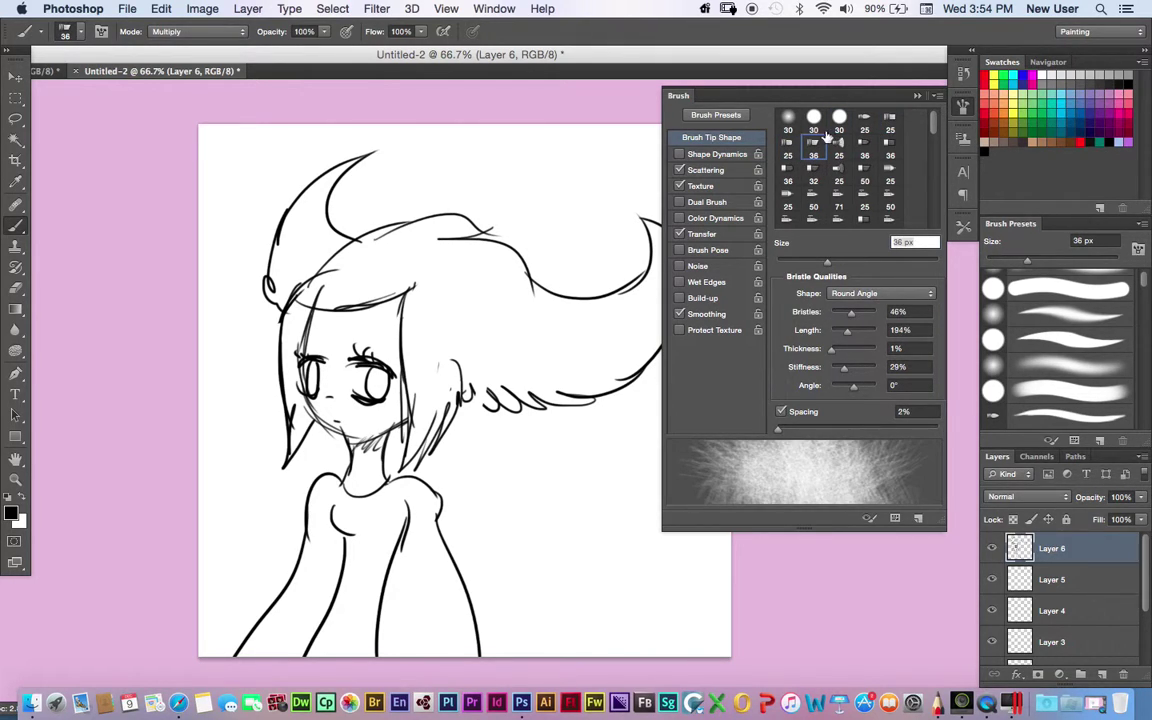
left_click(840, 145)
left_click(815, 148)
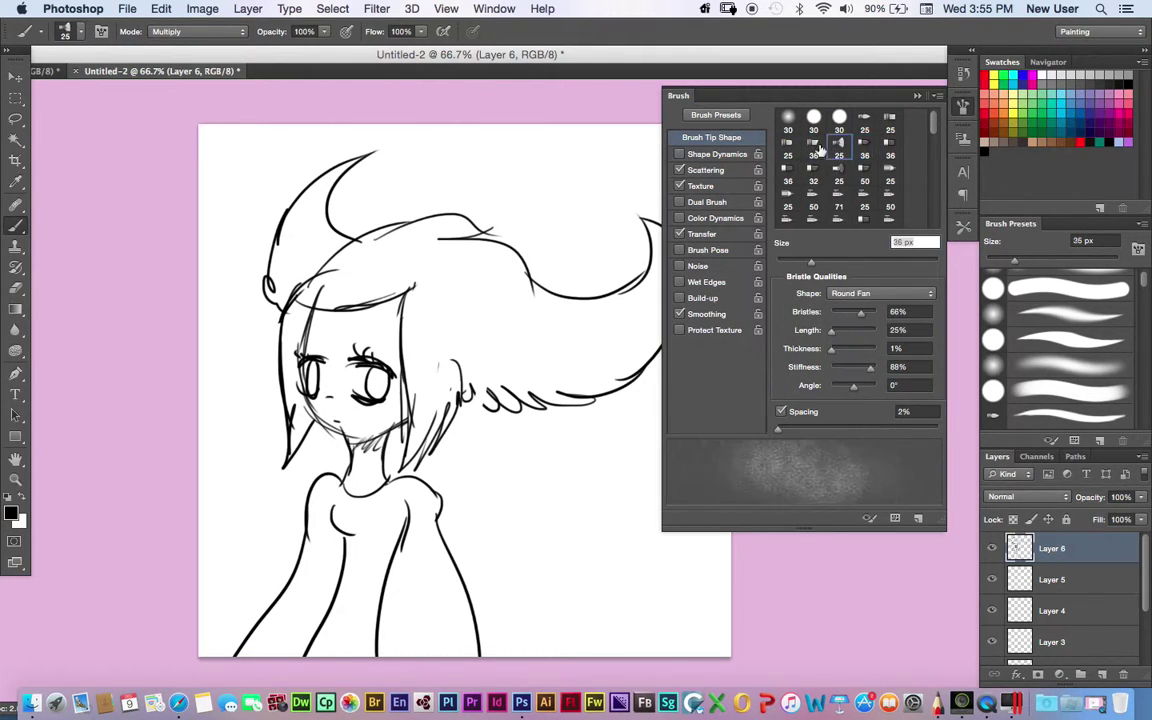
left_click(917, 96)
Shade the large hair tail and the crown in textured grey, undoing the stray stroke above the head
mouse_move(422, 274)
left_mouse_down()
mouse_move(481, 342)
mouse_move(434, 332)
mouse_move(562, 365)
mouse_move(640, 240)
mouse_move(388, 191)
left_mouse_up()
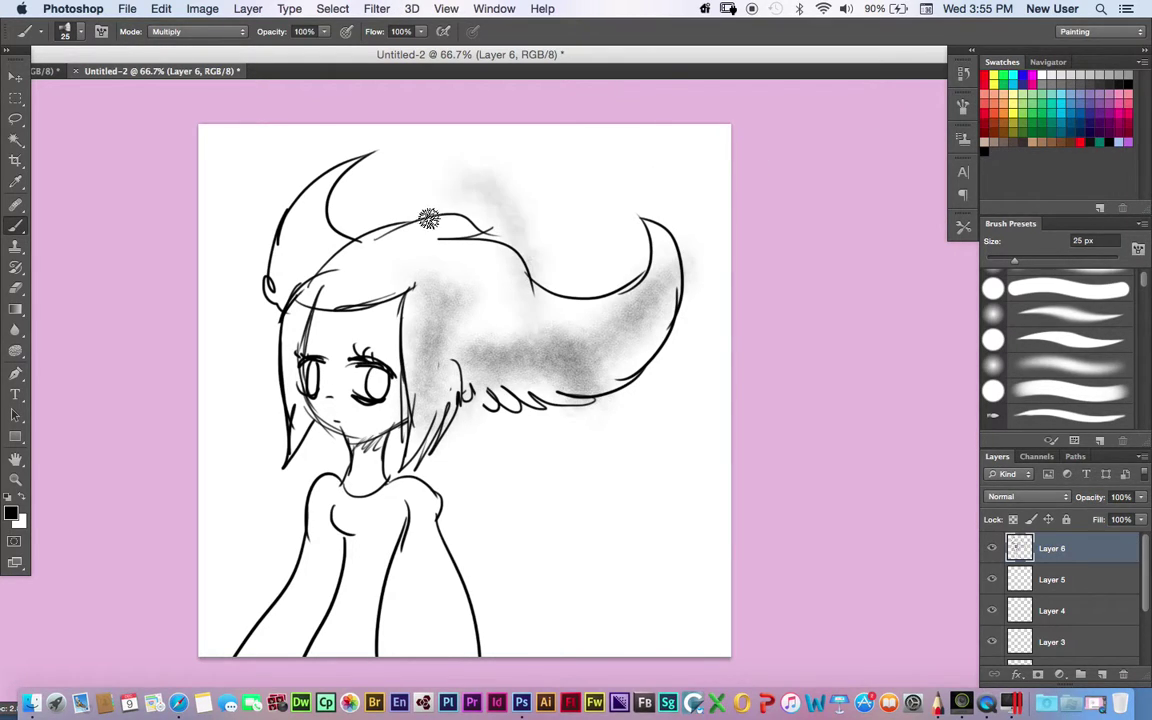
left_click(165, 8)
left_click(205, 22)
mouse_move(433, 270)
left_mouse_down()
mouse_move(516, 327)
mouse_move(437, 249)
mouse_move(274, 263)
left_mouse_up()
Reduce the brush to 15 px and shade the left tuft, the side locks and the remaining light areas of the hair
left_click_drag(1014, 260, 1008, 261)
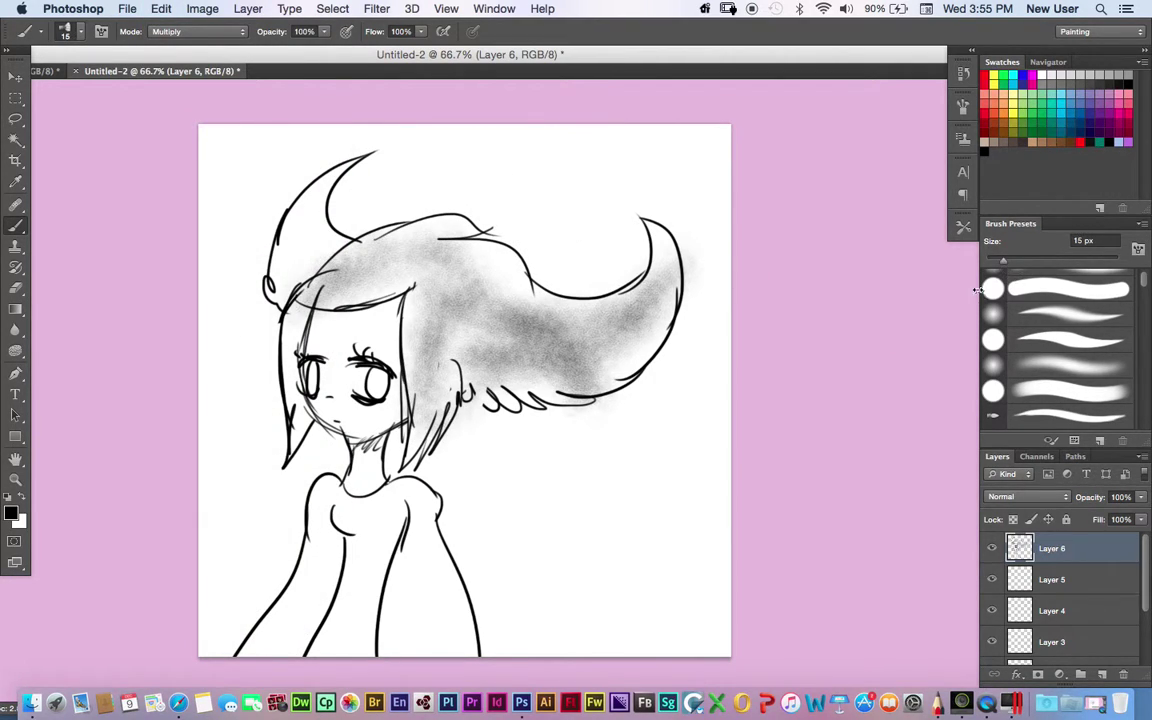
mouse_move(301, 297)
left_mouse_down()
mouse_move(289, 382)
mouse_move(300, 405)
mouse_move(318, 254)
mouse_move(276, 252)
mouse_move(291, 292)
mouse_move(352, 176)
mouse_move(310, 252)
mouse_move(351, 234)
left_mouse_up()
mouse_move(447, 265)
left_mouse_down()
mouse_move(598, 260)
mouse_move(648, 282)
mouse_move(545, 345)
mouse_move(430, 343)
mouse_move(522, 295)
left_mouse_up()
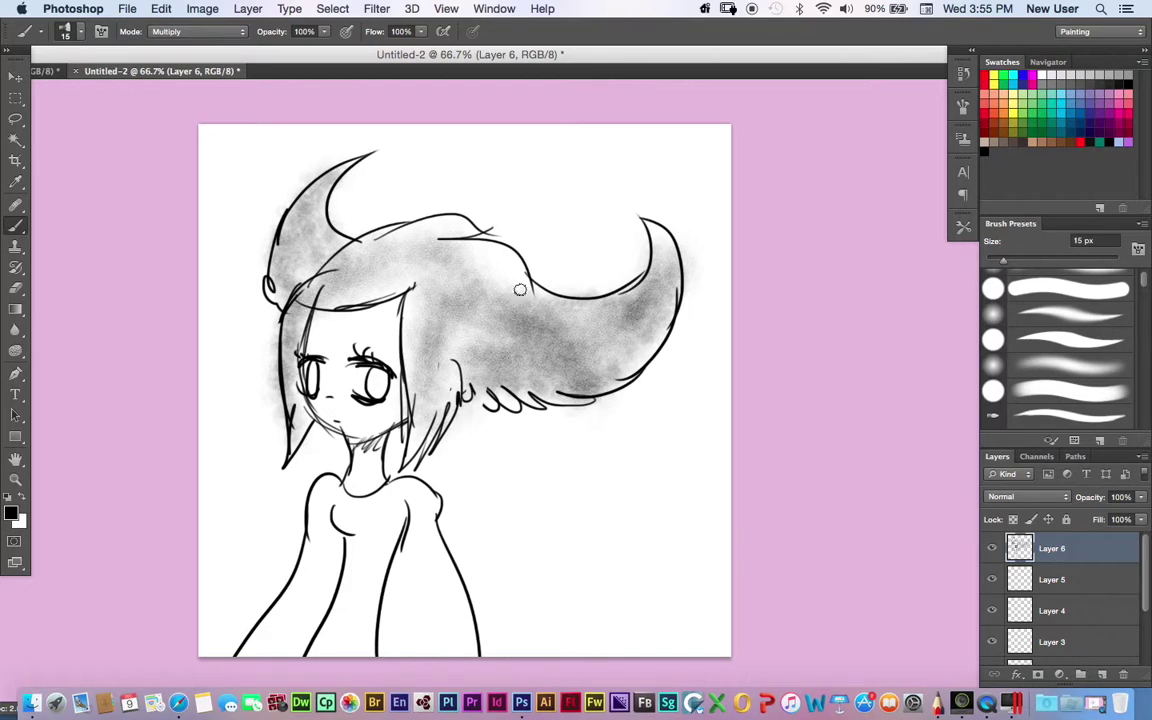
left_click_drag(456, 259, 426, 220)
left_click_drag(441, 397, 432, 420)
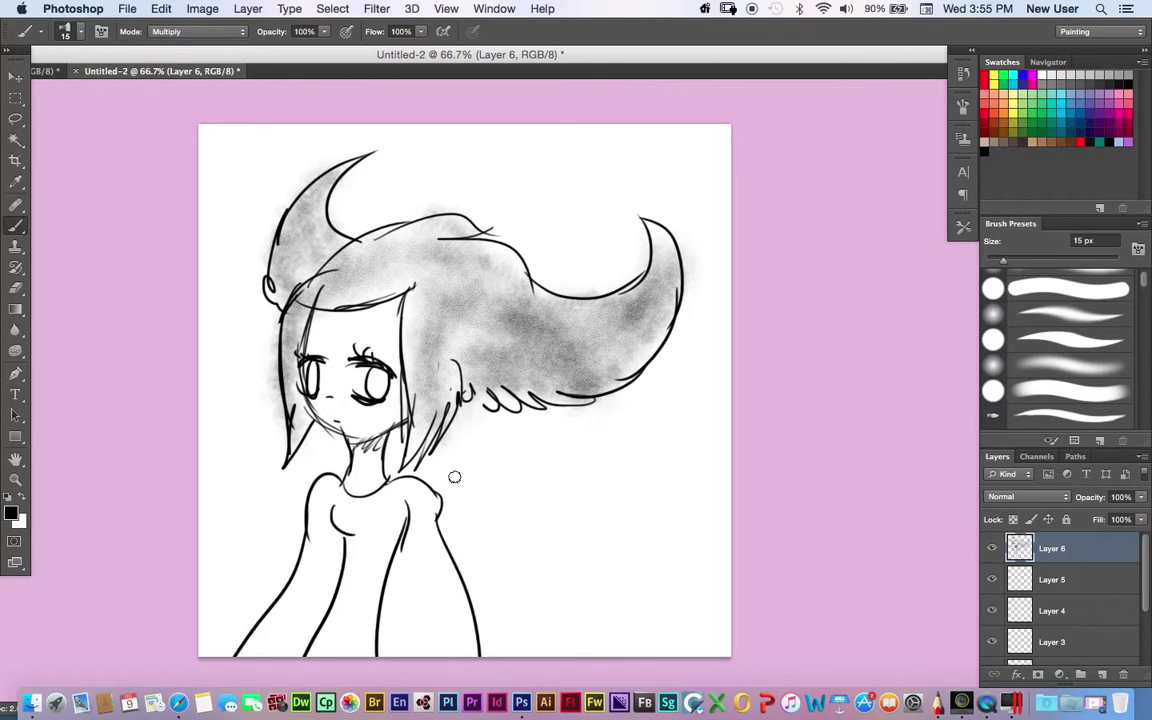
Shade the dress and both sleeves in textured grey, enlarging the brush to 25 px after the first sleeve
mouse_move(363, 504)
left_mouse_down()
mouse_move(371, 543)
mouse_move(342, 549)
mouse_move(326, 594)
mouse_move(281, 640)
mouse_move(359, 553)
mouse_move(322, 651)
left_mouse_up()
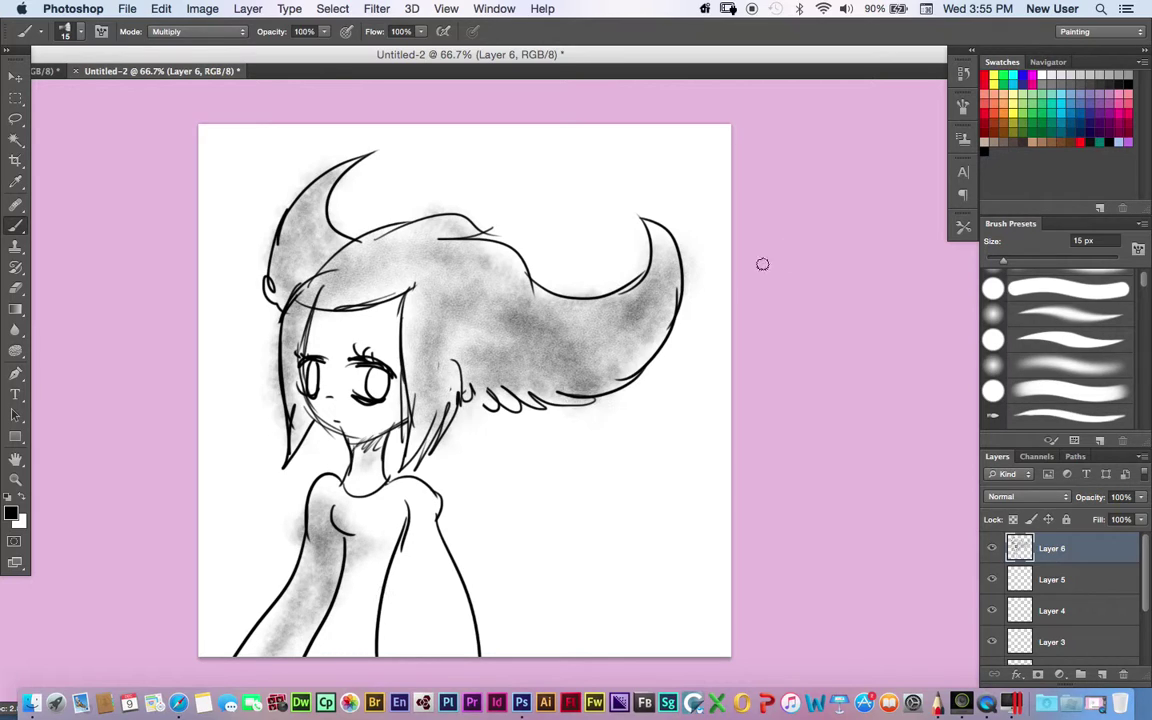
left_click_drag(1014, 264, 1016, 264)
mouse_move(352, 512)
left_mouse_down()
mouse_move(413, 504)
mouse_move(401, 638)
mouse_move(448, 656)
left_mouse_up()
mouse_move(407, 551)
left_mouse_down()
mouse_move(290, 575)
mouse_move(370, 529)
mouse_move(358, 513)
mouse_move(380, 570)
mouse_move(345, 562)
left_mouse_up()
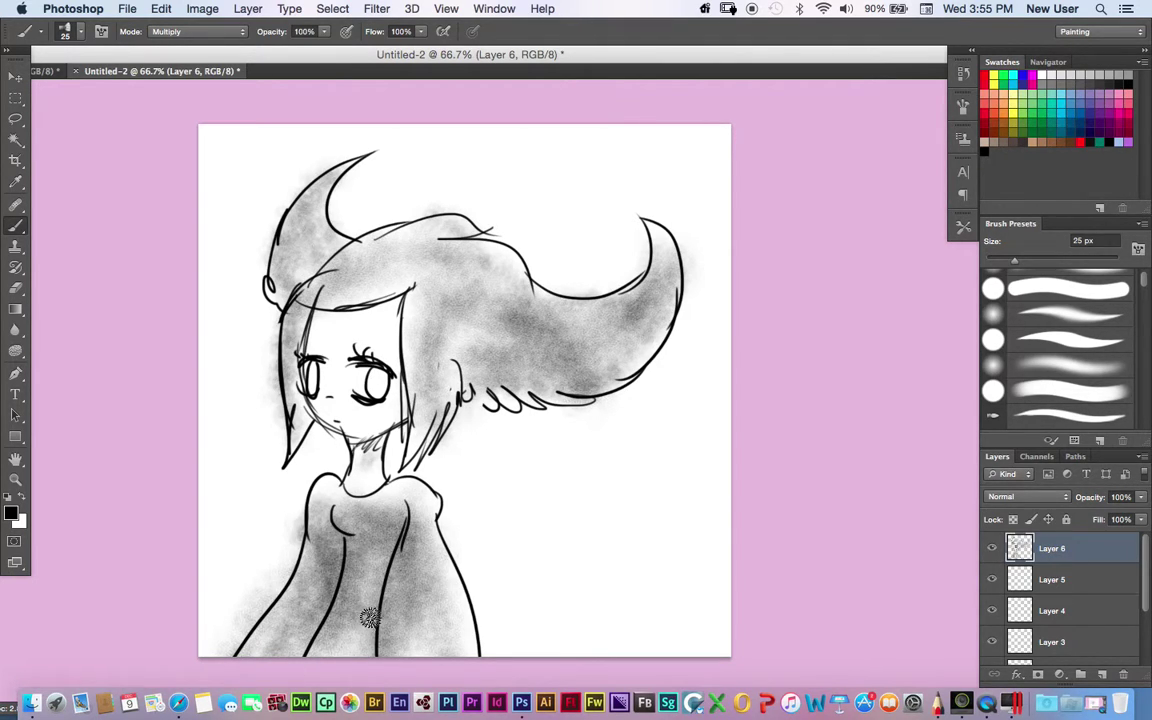
mouse_move(371, 641)
left_mouse_down()
mouse_move(364, 586)
mouse_move(386, 575)
mouse_move(334, 611)
left_mouse_up()
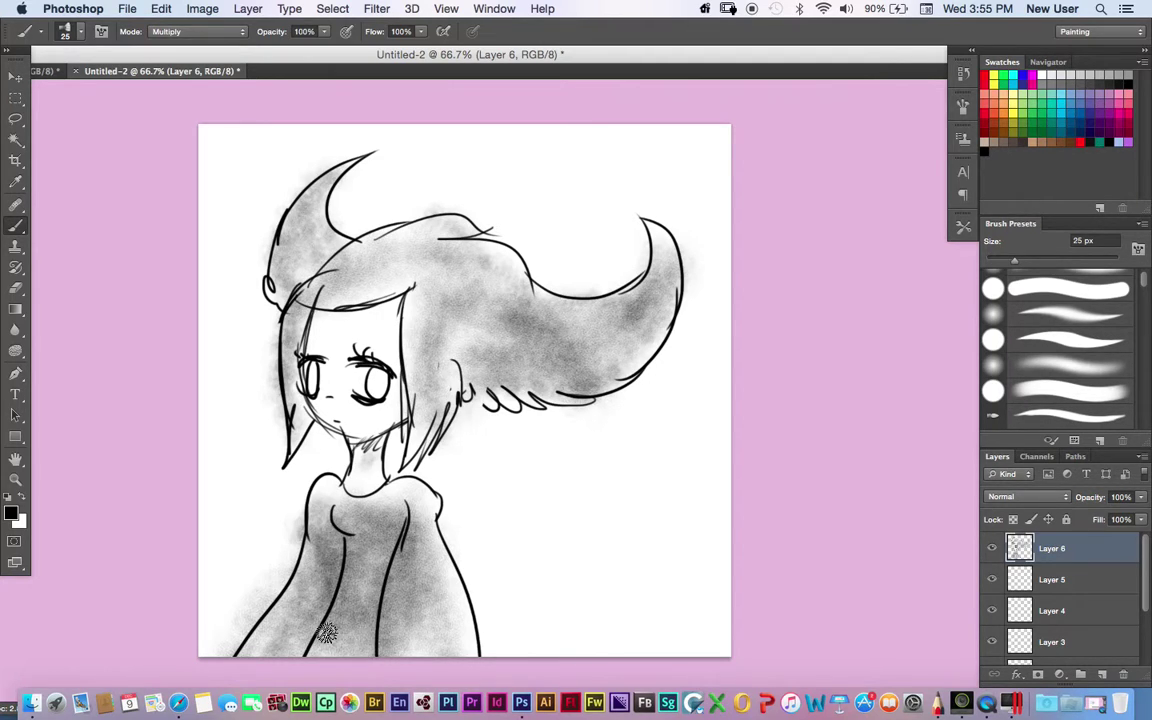
Deepen the shadows on the crown, forehead, left tuft and upper part of the dress
mouse_move(445, 240)
left_mouse_down()
mouse_move(327, 304)
mouse_move(424, 348)
mouse_move(436, 387)
mouse_move(390, 315)
mouse_move(297, 319)
mouse_move(384, 340)
mouse_move(417, 297)
mouse_move(398, 297)
mouse_move(395, 315)
mouse_move(324, 331)
mouse_move(404, 360)
left_mouse_up()
mouse_move(312, 262)
left_mouse_down()
mouse_move(301, 234)
mouse_move(347, 231)
mouse_move(300, 265)
left_mouse_up()
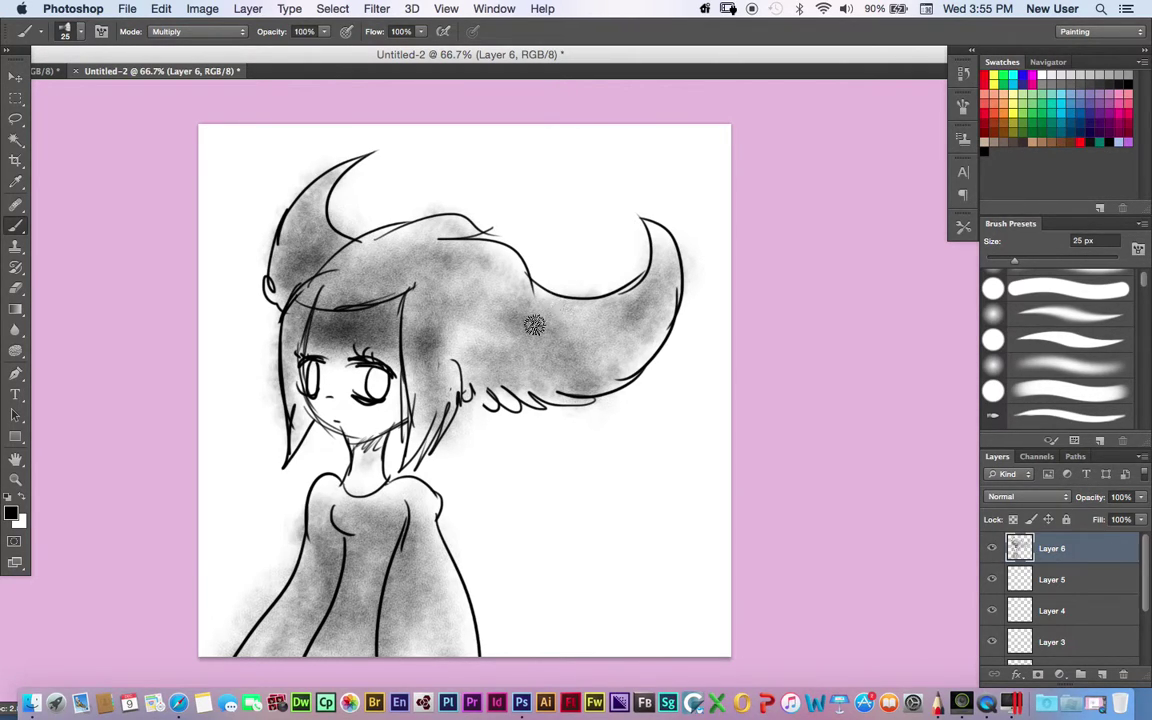
mouse_move(381, 483)
left_mouse_down()
mouse_move(276, 606)
mouse_move(293, 645)
mouse_move(300, 535)
left_mouse_up()
Change the brush tip to the 36 px Round Angle bristle
left_click(961, 110)
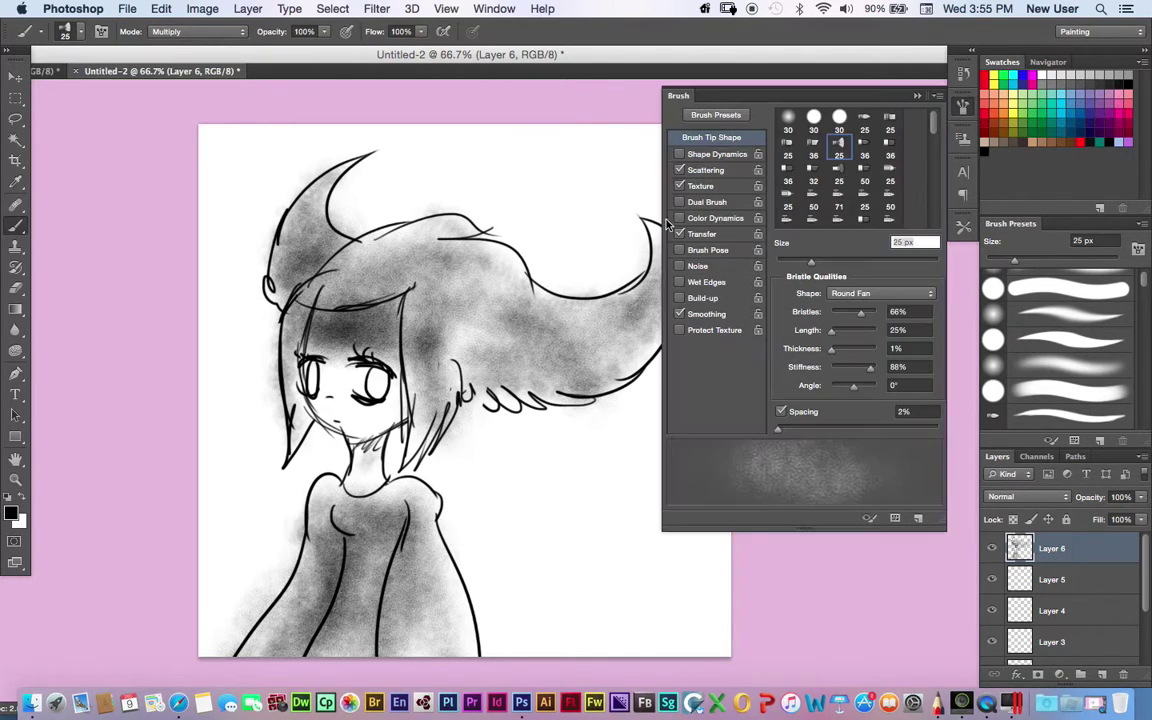
left_click(865, 150)
left_click(820, 152)
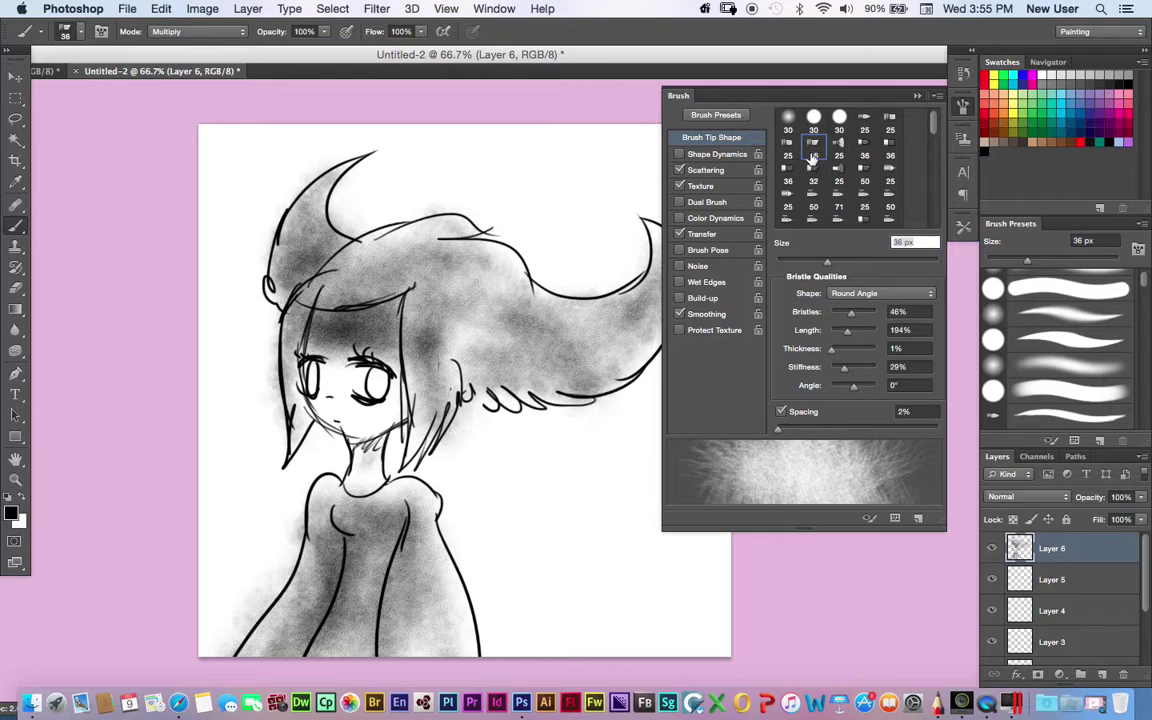
left_click(916, 95)
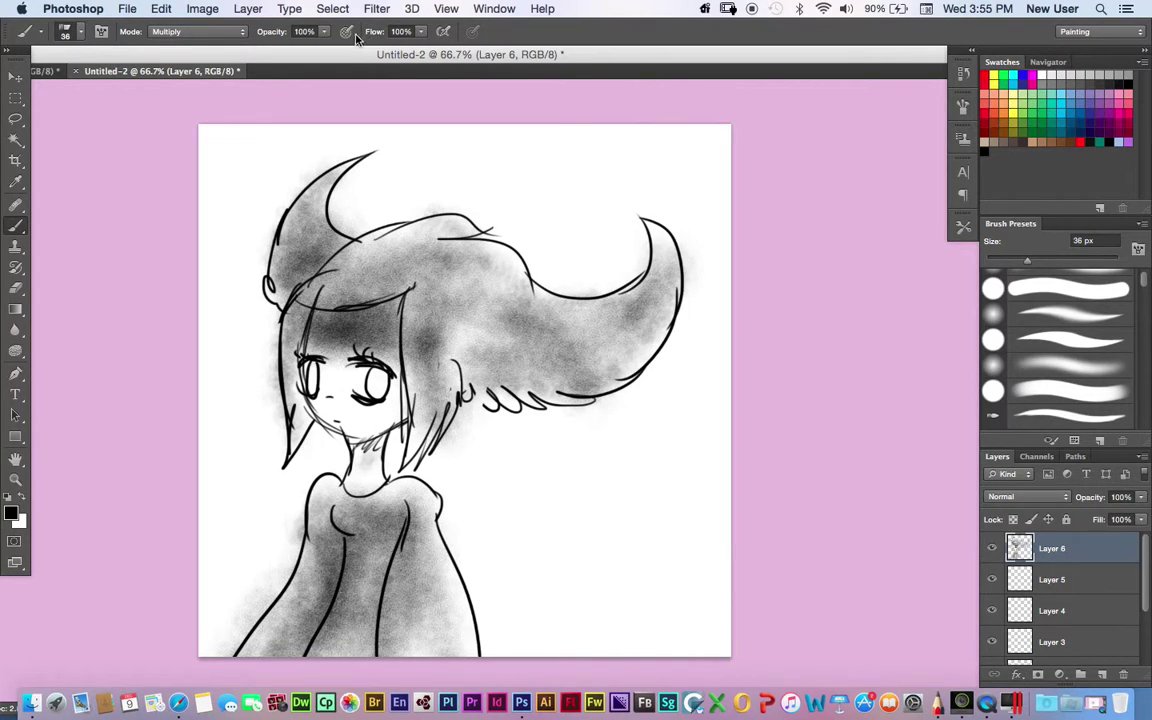
Adjust the brush opacity and darken the hair and dress with heavy bristle strokes that spread past the outlines
left_click_drag(324, 31, 314, 50)
mouse_move(450, 322)
left_mouse_down()
mouse_move(620, 342)
mouse_move(385, 270)
mouse_move(470, 345)
mouse_move(368, 490)
mouse_move(336, 500)
mouse_move(307, 543)
mouse_move(360, 555)
mouse_move(385, 540)
left_mouse_up()
mouse_move(320, 245)
left_mouse_down()
mouse_move(470, 290)
mouse_move(495, 263)
mouse_move(645, 258)
mouse_move(485, 320)
left_mouse_up()
mouse_move(324, 31)
left_mouse_down()
mouse_move(347, 58)
mouse_move(364, 56)
left_mouse_up()
mouse_move(404, 271)
left_mouse_down()
mouse_move(505, 300)
mouse_move(622, 261)
mouse_move(558, 348)
mouse_move(472, 306)
mouse_move(436, 307)
mouse_move(413, 423)
mouse_move(291, 624)
left_mouse_up()
mouse_move(319, 686)
left_mouse_down()
mouse_move(321, 625)
mouse_move(383, 599)
left_mouse_up()
mouse_move(384, 220)
left_mouse_down()
mouse_move(385, 410)
mouse_move(370, 284)
mouse_move(330, 250)
mouse_move(560, 290)
mouse_move(485, 268)
mouse_move(598, 250)
left_mouse_up()
mouse_move(610, 395)
left_mouse_down()
mouse_move(450, 405)
mouse_move(425, 390)
left_mouse_up()
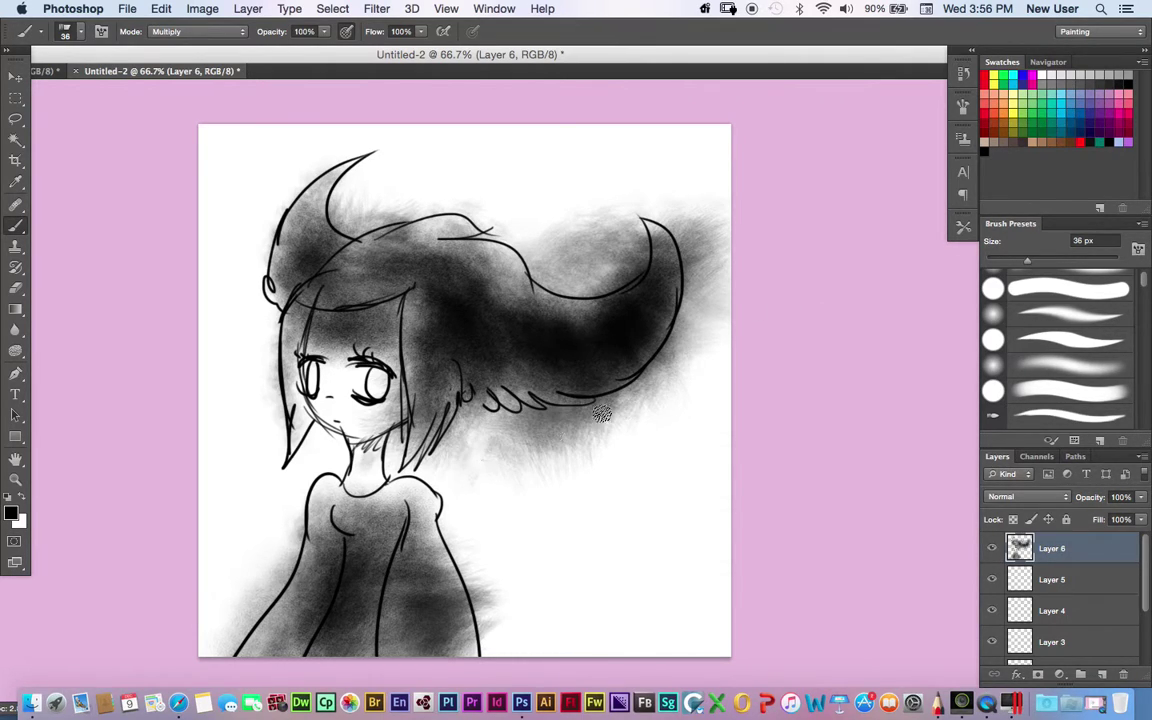
Set the brush opacity to 40% and fill the background around the figure with cloudy grey strokes
left_click(325, 33)
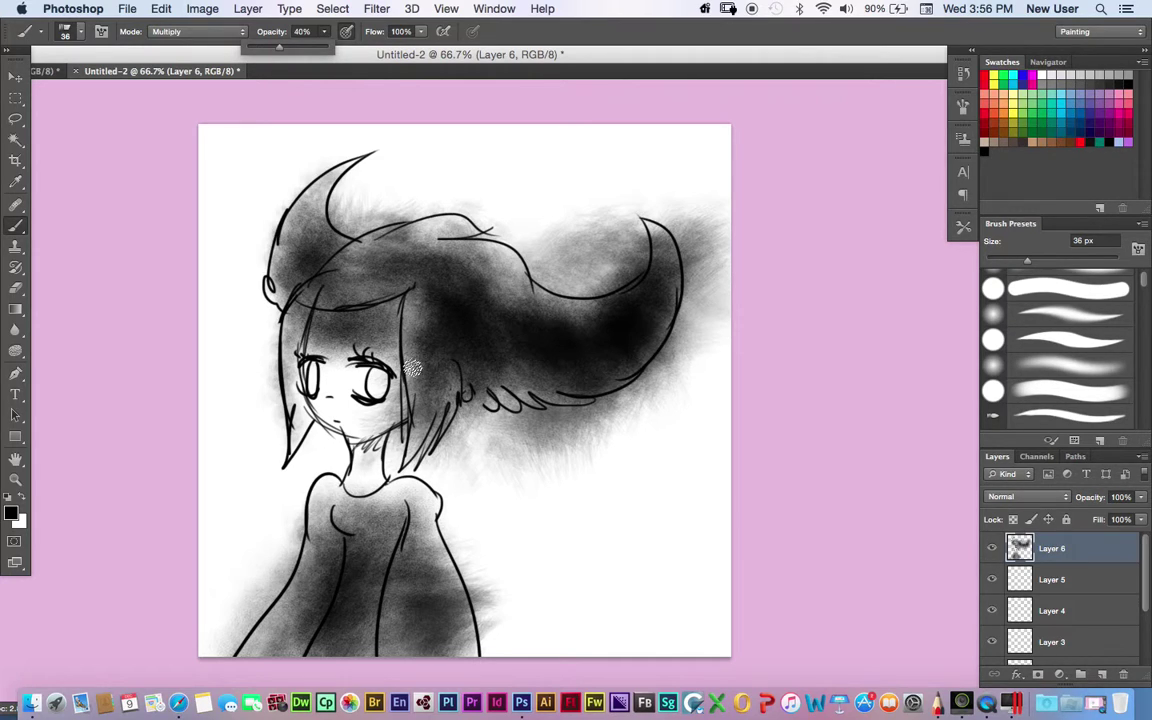
mouse_move(524, 388)
left_mouse_down()
mouse_move(508, 442)
mouse_move(491, 673)
mouse_move(522, 584)
mouse_move(571, 504)
mouse_move(653, 483)
mouse_move(709, 494)
mouse_move(640, 590)
left_mouse_up()
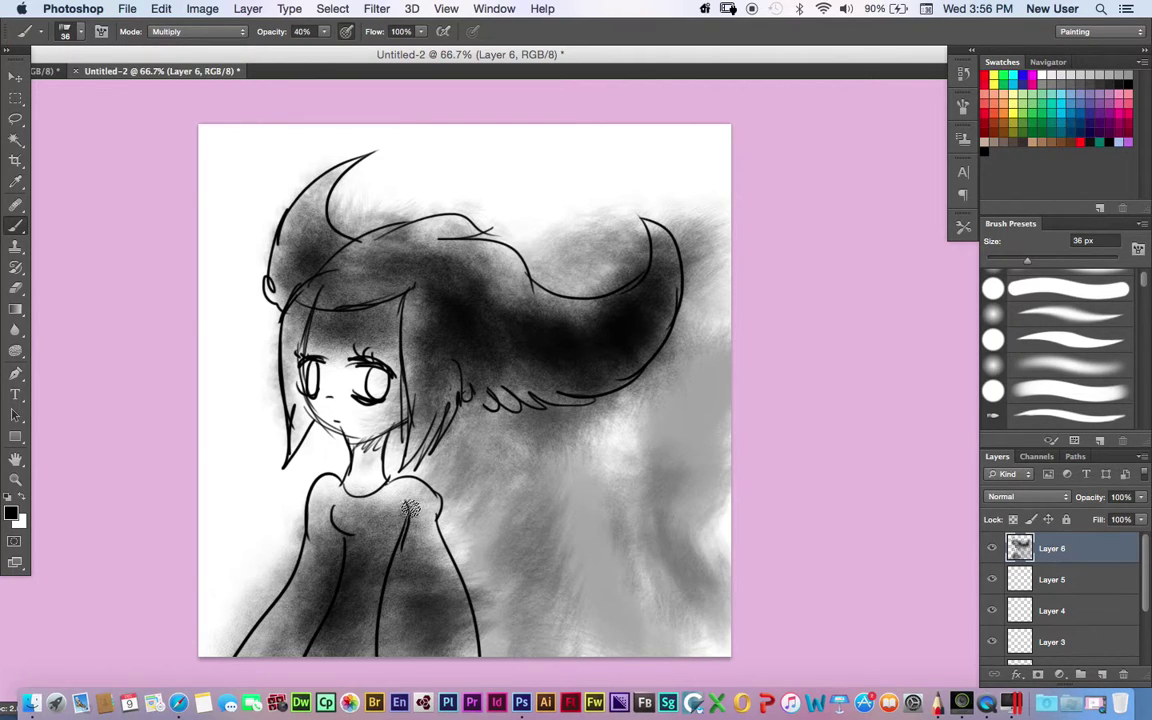
mouse_move(292, 462)
left_mouse_down()
mouse_move(300, 475)
mouse_move(207, 616)
mouse_move(215, 220)
mouse_move(216, 424)
mouse_move(240, 130)
mouse_move(643, 180)
mouse_move(455, 201)
mouse_move(710, 139)
mouse_move(699, 638)
mouse_move(562, 615)
left_mouse_up()
Choose the 59 px textured brush tip and darken the background along the canvas's left side and upper edge
left_click(963, 107)
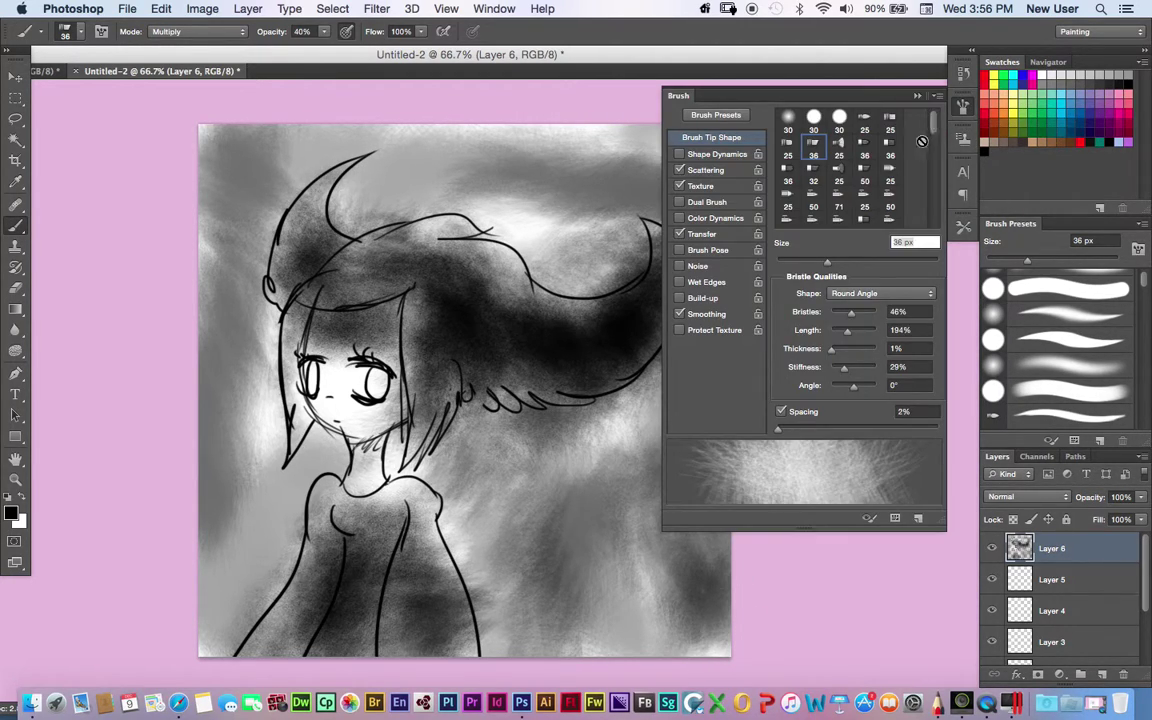
scroll(850, 170, "down", 3)
left_click(839, 190)
mouse_move(441, 137)
left_mouse_down()
mouse_move(516, 131)
mouse_move(247, 170)
mouse_move(160, 412)
mouse_move(217, 372)
mouse_move(239, 147)
mouse_move(597, 175)
left_mouse_up()
left_click(918, 96)
mouse_move(470, 140)
left_mouse_down()
mouse_move(617, 182)
mouse_move(640, 430)
mouse_move(480, 450)
mouse_move(652, 575)
mouse_move(600, 540)
mouse_move(488, 507)
mouse_move(450, 560)
mouse_move(479, 430)
mouse_move(250, 420)
mouse_move(232, 242)
mouse_move(245, 615)
mouse_move(205, 435)
left_mouse_up()
mouse_move(237, 324)
left_mouse_down()
mouse_move(203, 244)
mouse_move(238, 105)
left_mouse_up()
mouse_move(450, 122)
left_mouse_down()
mouse_move(370, 112)
mouse_move(605, 120)
mouse_move(586, 172)
mouse_move(735, 188)
left_mouse_up()
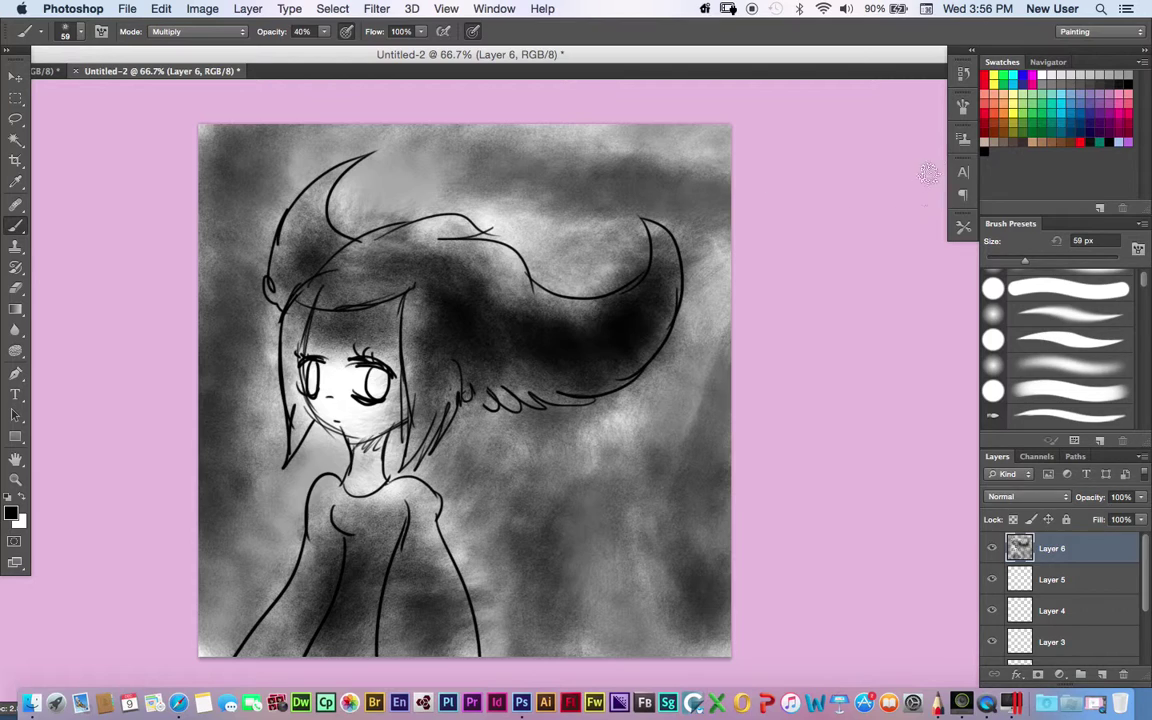
Try several rough textured brush tips and settle on the 60 px one
left_click(963, 105)
left_click(891, 188)
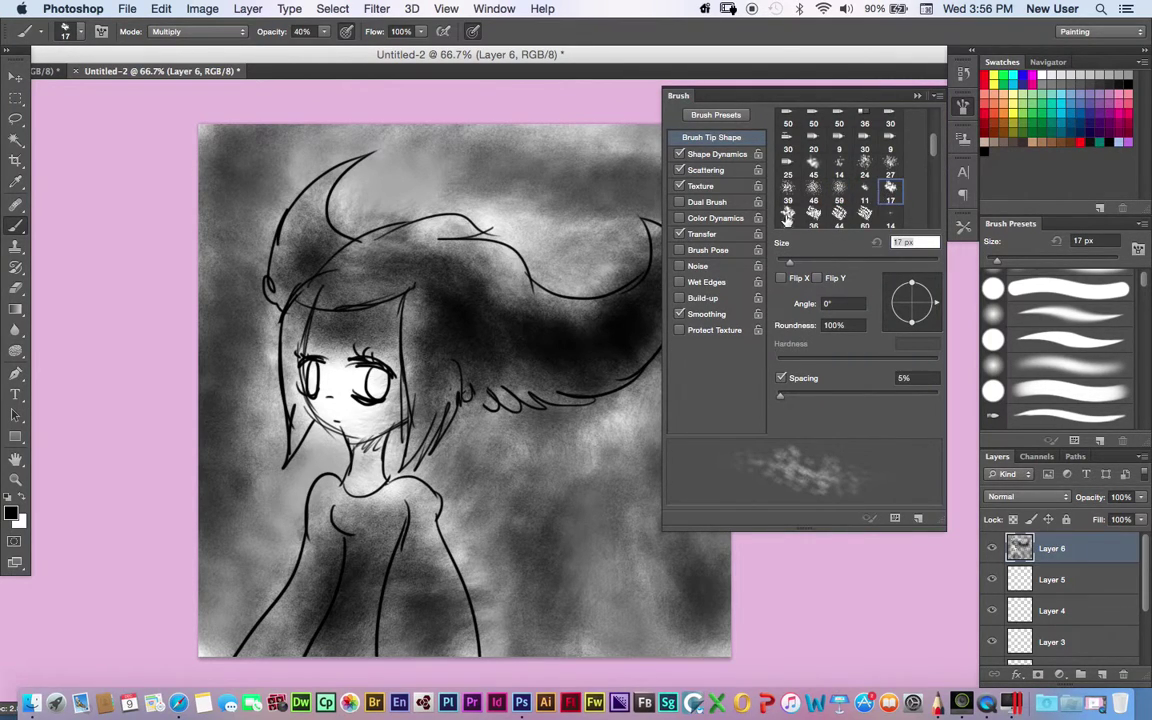
left_click(787, 221)
left_click(817, 221)
left_click_drag(535, 142, 215, 135)
left_click(864, 211)
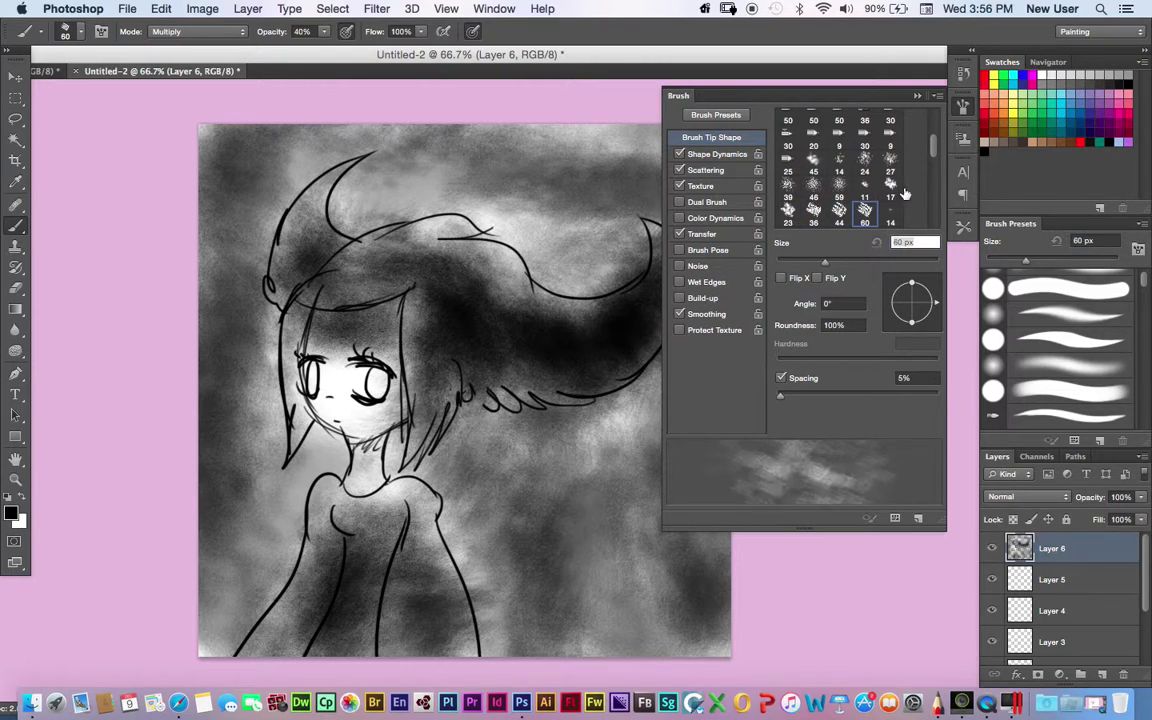
left_click(919, 96)
Add textured shading to the background on both sides of the figure
mouse_move(700, 254)
left_mouse_down()
mouse_move(688, 389)
mouse_move(590, 510)
mouse_move(517, 629)
mouse_move(610, 600)
mouse_move(640, 570)
left_mouse_up()
mouse_move(220, 437)
left_mouse_down()
mouse_move(235, 420)
mouse_move(200, 480)
mouse_move(207, 382)
mouse_move(247, 412)
left_mouse_up()
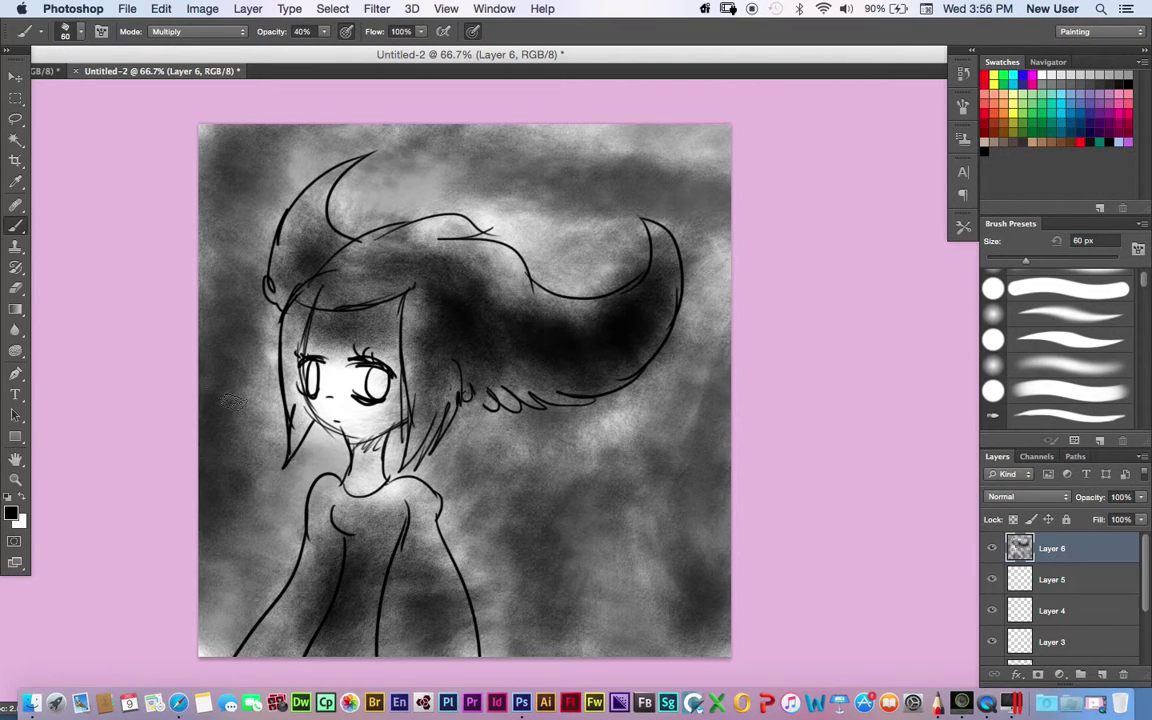
mouse_move(255, 155)
left_mouse_down()
mouse_move(545, 226)
mouse_move(661, 193)
mouse_move(504, 315)
mouse_move(452, 386)
mouse_move(311, 455)
left_mouse_up()
Paint the neck white using a 33 px brush at 100% opacity in Normal mode
key("x")
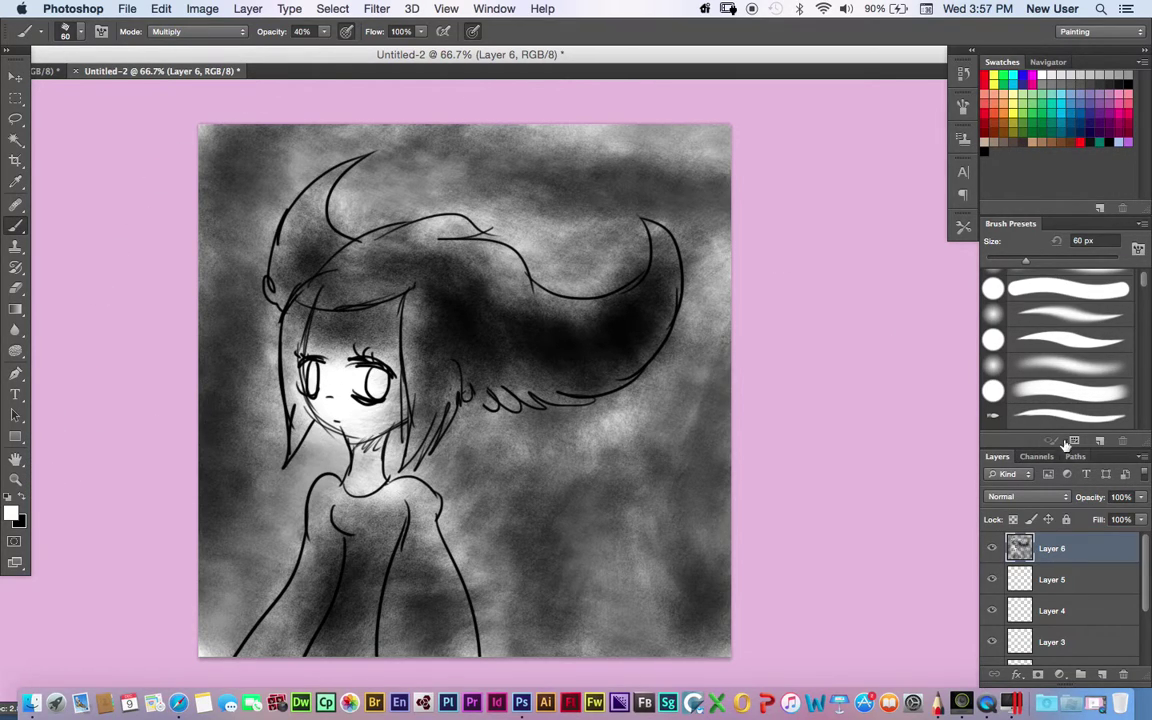
left_click(324, 31)
left_click_drag(325, 46, 403, 55)
left_click(1011, 262)
left_click(212, 32)
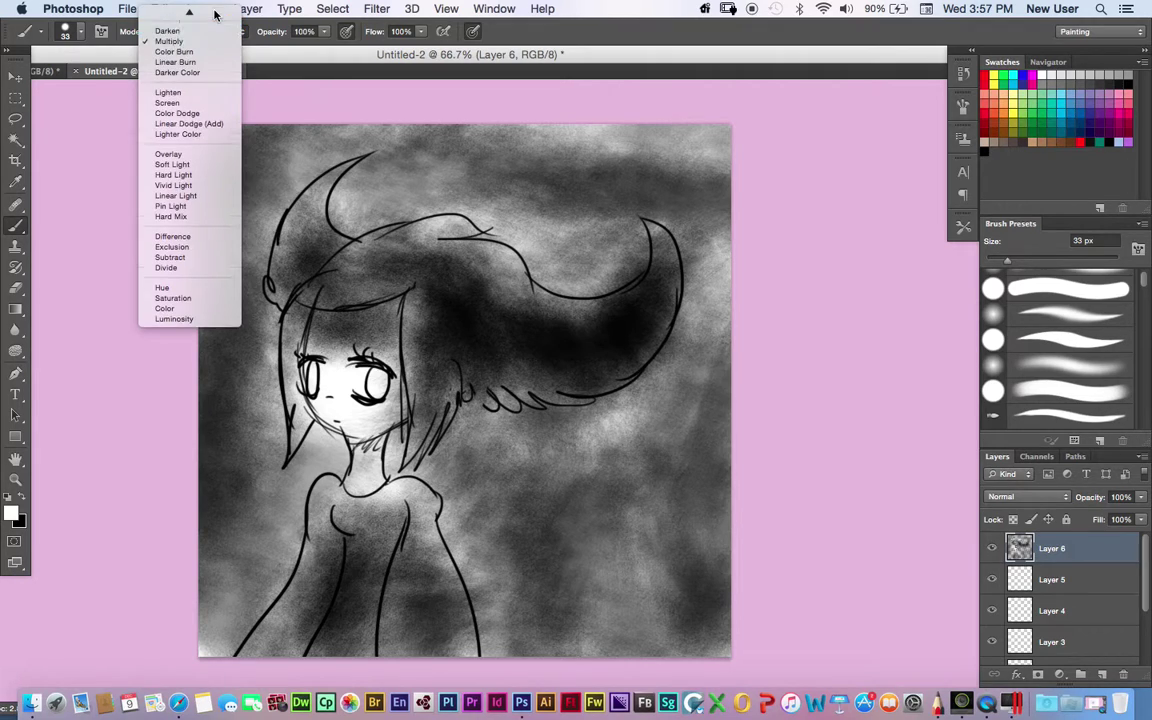
mouse_move(356, 474)
left_mouse_down()
mouse_move(324, 428)
mouse_move(340, 438)
mouse_move(338, 412)
mouse_move(407, 440)
left_mouse_up()
Paint black strands over the tufts, bangs and hair tail with a 33 px soft brush at 38% opacity
left_click(1062, 372)
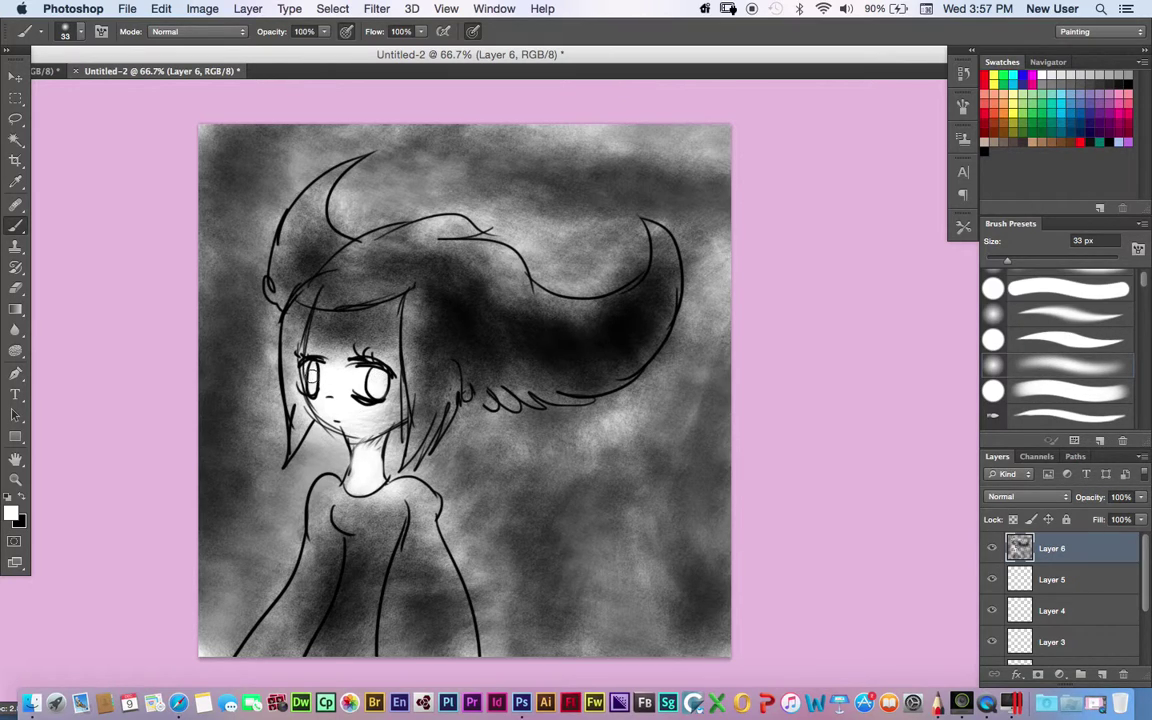
left_click(1041, 393)
left_click(21, 500)
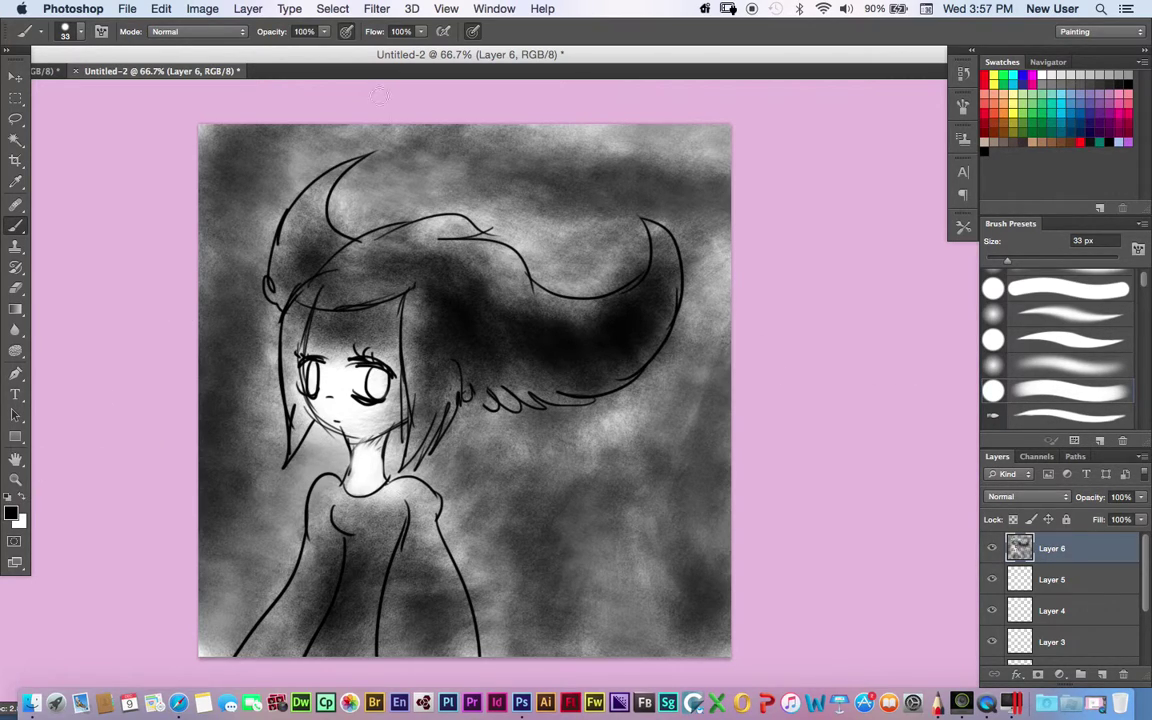
left_click_drag(325, 36, 292, 62)
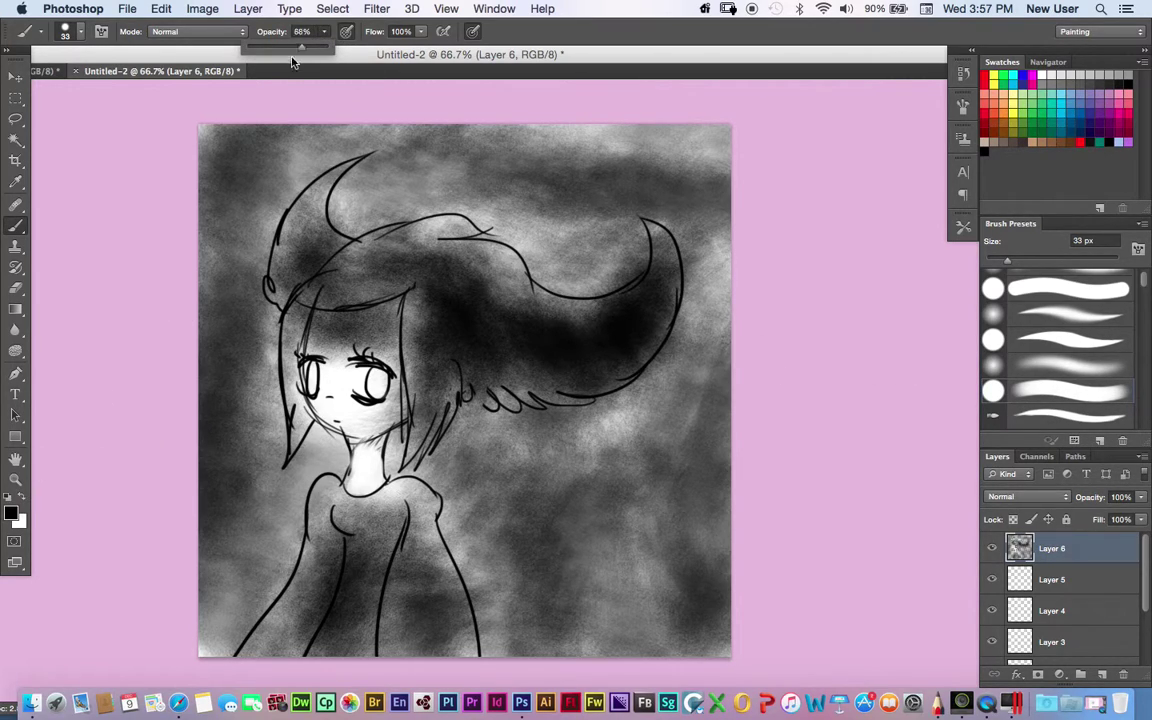
left_click(153, 297)
mouse_move(280, 263)
left_mouse_down()
mouse_move(262, 366)
mouse_move(274, 382)
mouse_move(305, 350)
left_mouse_up()
mouse_move(268, 308)
left_mouse_down()
mouse_move(287, 256)
mouse_move(279, 273)
mouse_move(266, 258)
mouse_move(282, 287)
mouse_move(285, 180)
mouse_move(305, 257)
mouse_move(295, 215)
mouse_move(308, 218)
left_mouse_up()
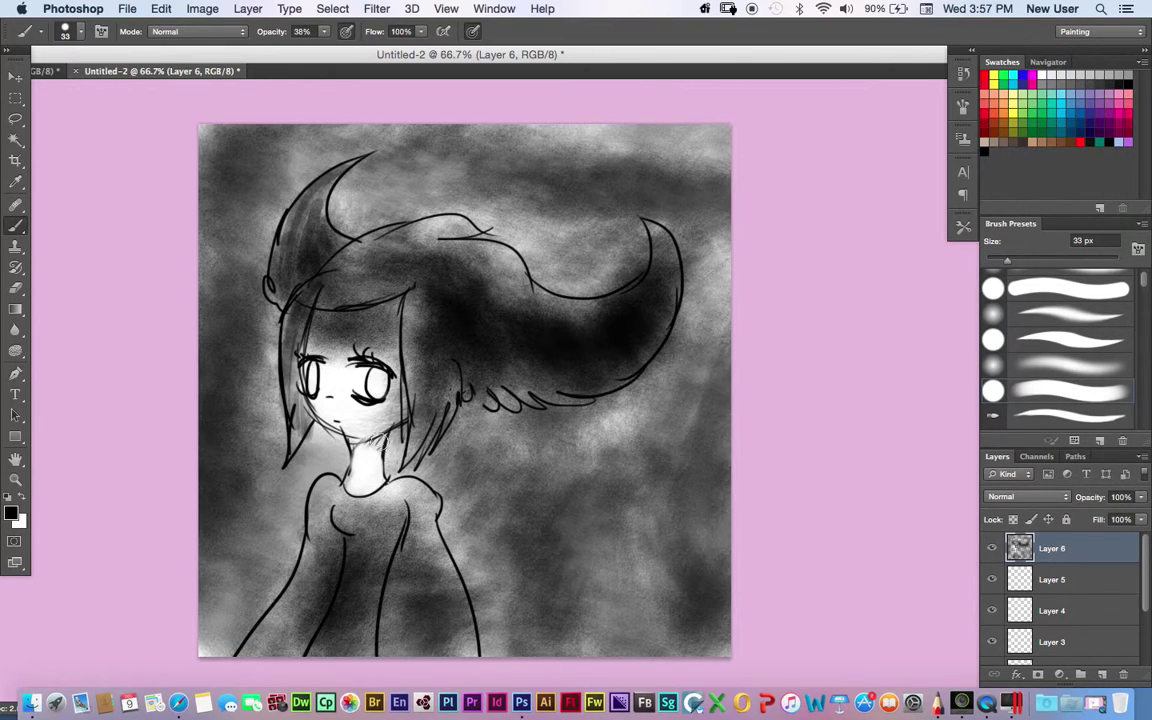
mouse_move(401, 338)
left_mouse_down()
mouse_move(420, 467)
mouse_move(445, 406)
mouse_move(410, 279)
mouse_move(316, 287)
mouse_move(425, 268)
mouse_move(349, 303)
mouse_move(409, 279)
mouse_move(319, 297)
mouse_move(420, 246)
mouse_move(423, 227)
mouse_move(339, 284)
mouse_move(472, 232)
mouse_move(324, 267)
mouse_move(346, 281)
mouse_move(497, 254)
mouse_move(333, 292)
mouse_move(476, 293)
mouse_move(402, 263)
mouse_move(507, 300)
mouse_move(517, 281)
mouse_move(621, 301)
mouse_move(408, 282)
mouse_move(409, 405)
mouse_move(425, 413)
mouse_move(461, 385)
mouse_move(535, 399)
mouse_move(524, 336)
mouse_move(637, 324)
mouse_move(498, 387)
mouse_move(465, 356)
mouse_move(626, 324)
mouse_move(609, 353)
mouse_move(639, 229)
mouse_move(664, 305)
mouse_move(673, 246)
mouse_move(584, 399)
mouse_move(663, 233)
mouse_move(608, 390)
mouse_move(471, 347)
left_mouse_up()
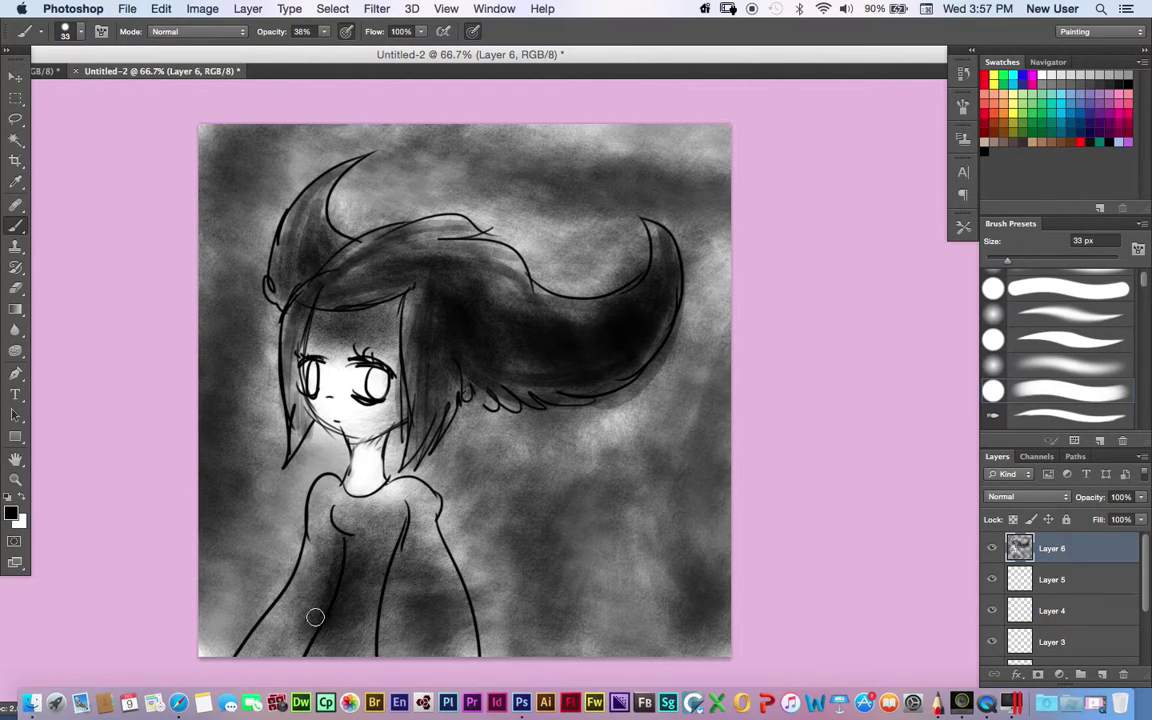
Shade the dress folds and neck with black at 38% opacity and restore the neck's white highlight at 100% opacity
mouse_move(384, 562)
left_mouse_down()
mouse_move(367, 640)
mouse_move(386, 568)
mouse_move(384, 636)
left_mouse_up()
mouse_move(364, 443)
left_mouse_down()
mouse_move(343, 492)
mouse_move(391, 451)
mouse_move(383, 491)
mouse_move(342, 498)
mouse_move(347, 485)
mouse_move(393, 483)
left_mouse_up()
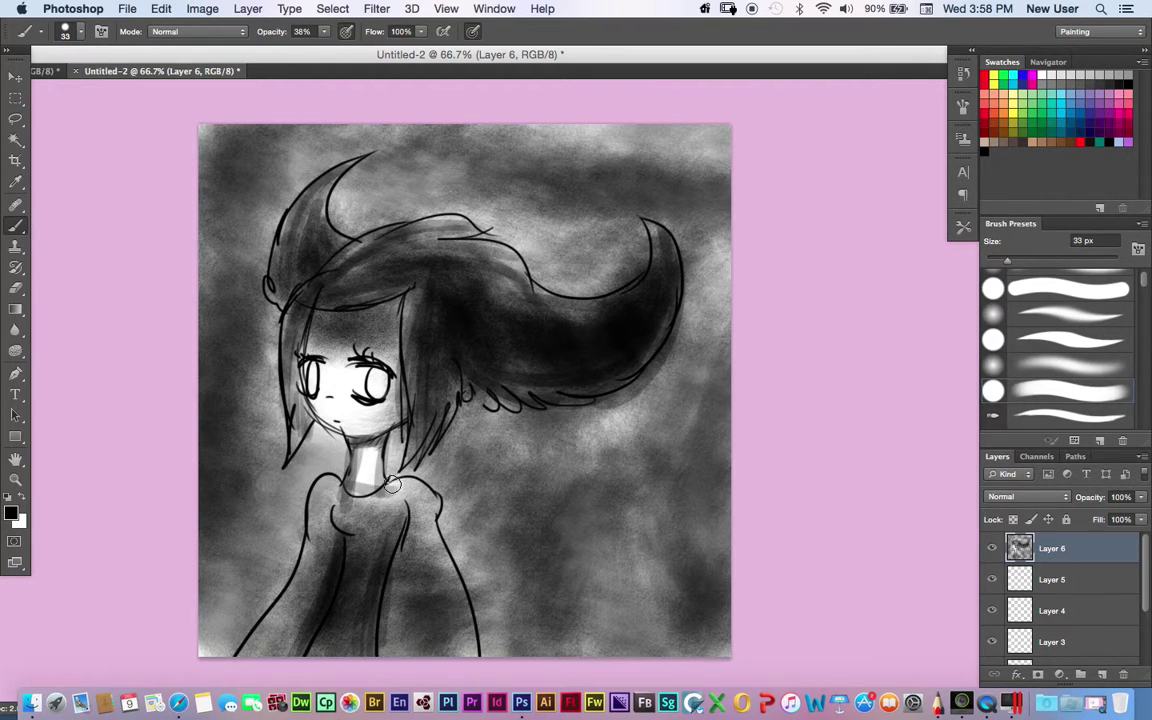
left_click(22, 498)
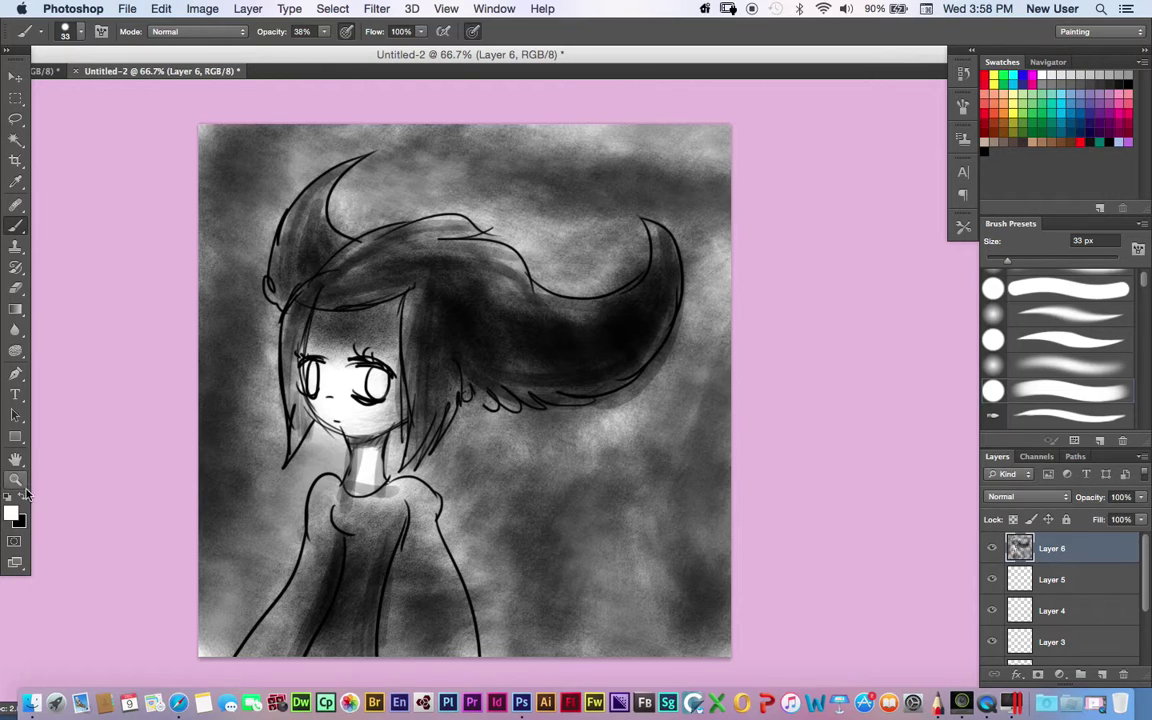
left_click(324, 32)
mouse_move(358, 492)
left_mouse_down()
mouse_move(373, 460)
mouse_move(360, 467)
left_mouse_up()
Fill both irises with black at 48% opacity using the 33 px brush
left_click(13, 498)
left_click(326, 37)
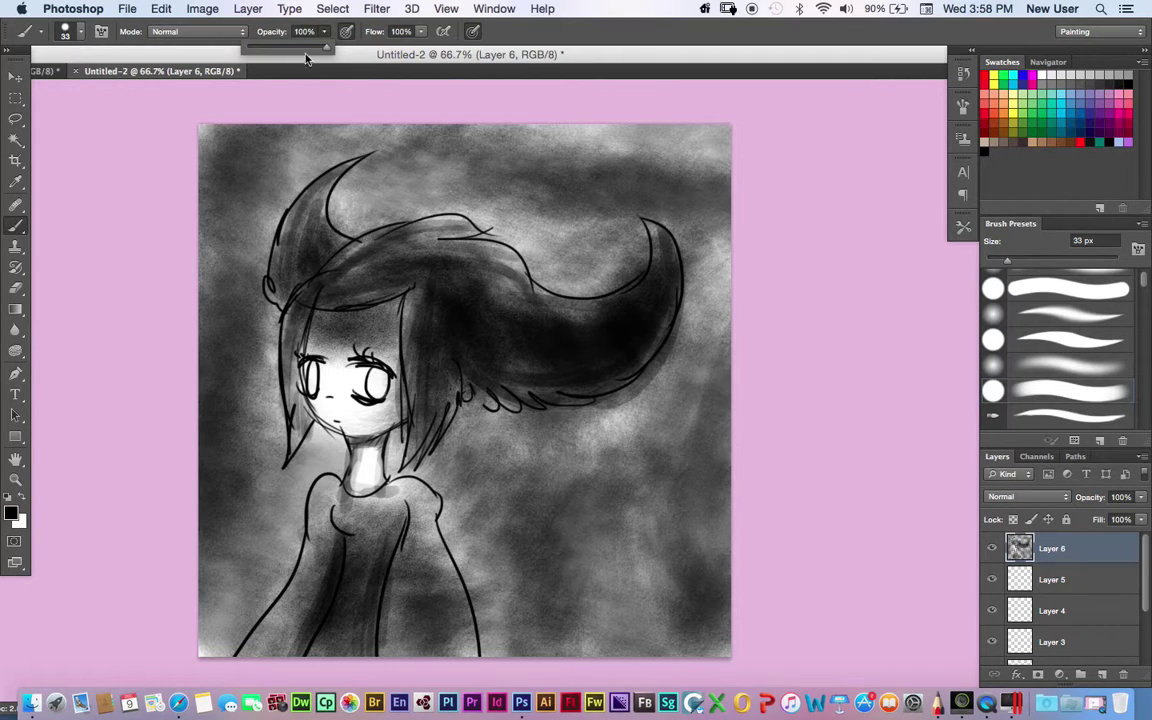
left_click_drag(379, 388, 379, 381)
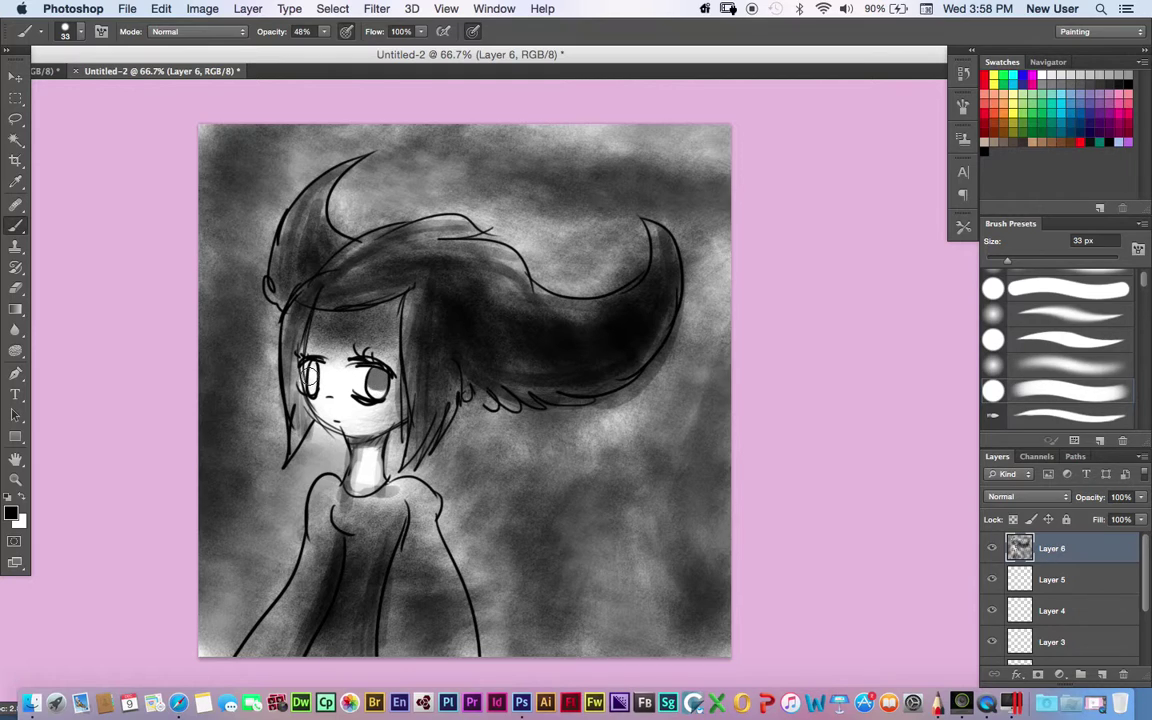
left_click_drag(311, 377, 314, 368)
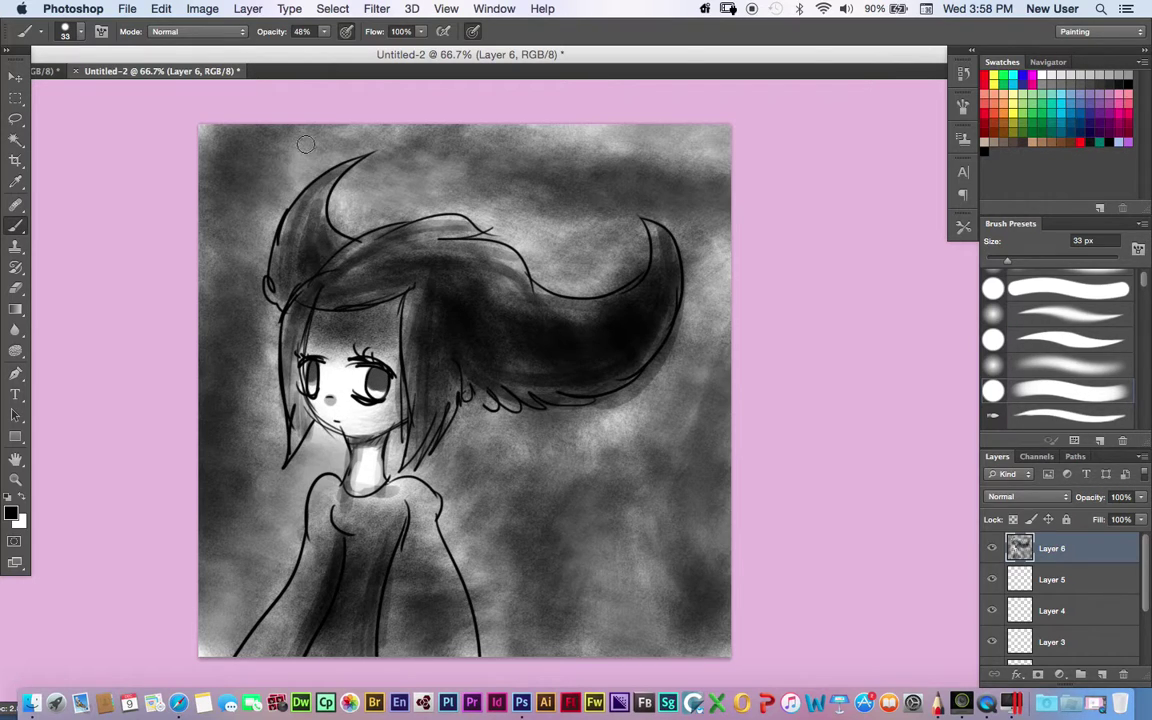
Undo the stray dab on the nose and touch up the larger eye's iris with black at 15% opacity
left_click(161, 9)
left_click(200, 58)
left_click(326, 33)
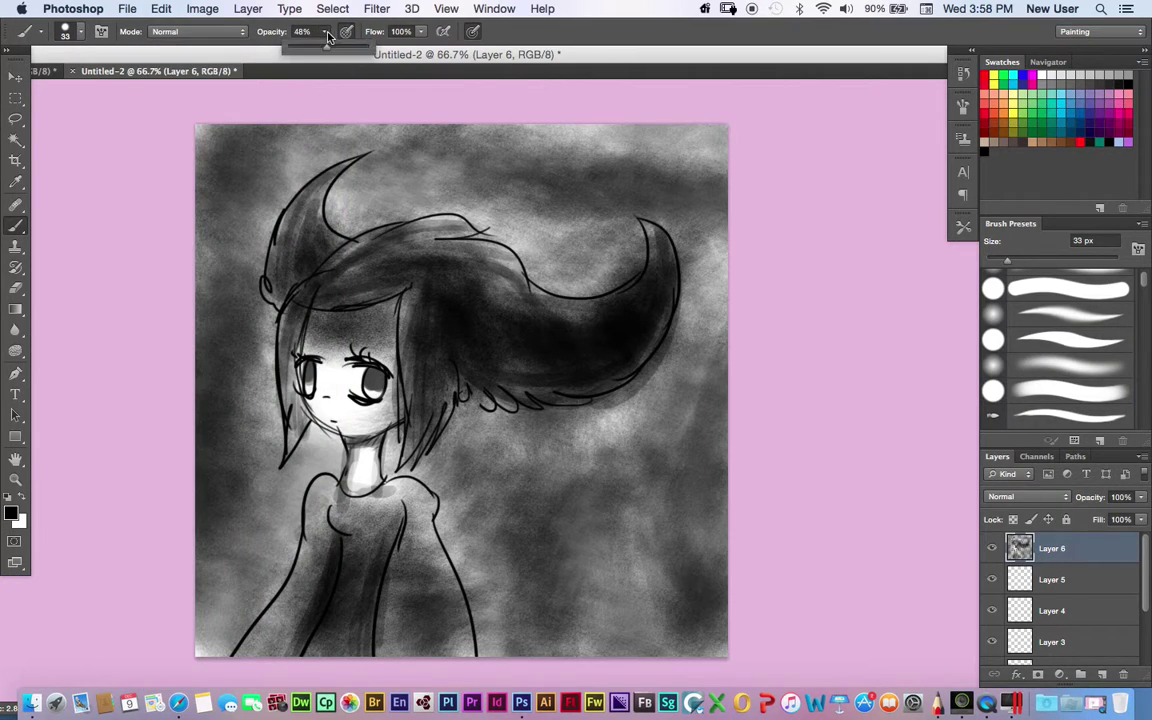
left_click(375, 381)
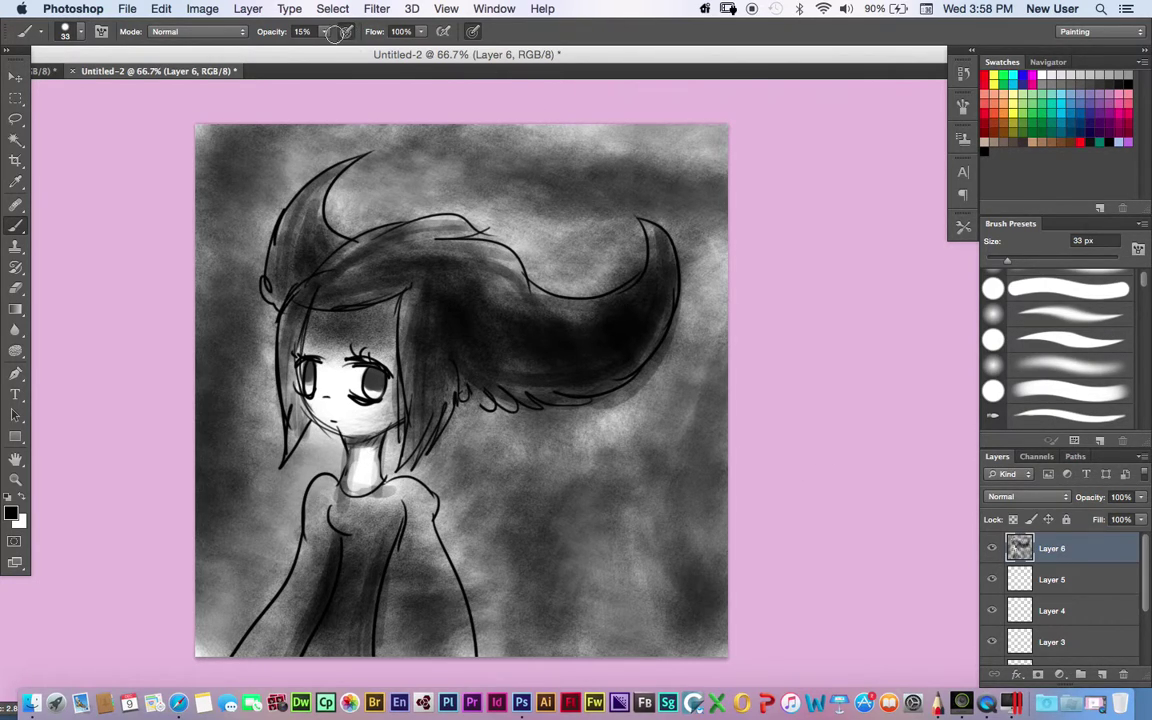
Paint black strands over the horn tuft, bangs, side locks and hair tail with the 33 px brush at 100% opacity
left_click(324, 33)
left_click_drag(334, 53, 432, 100)
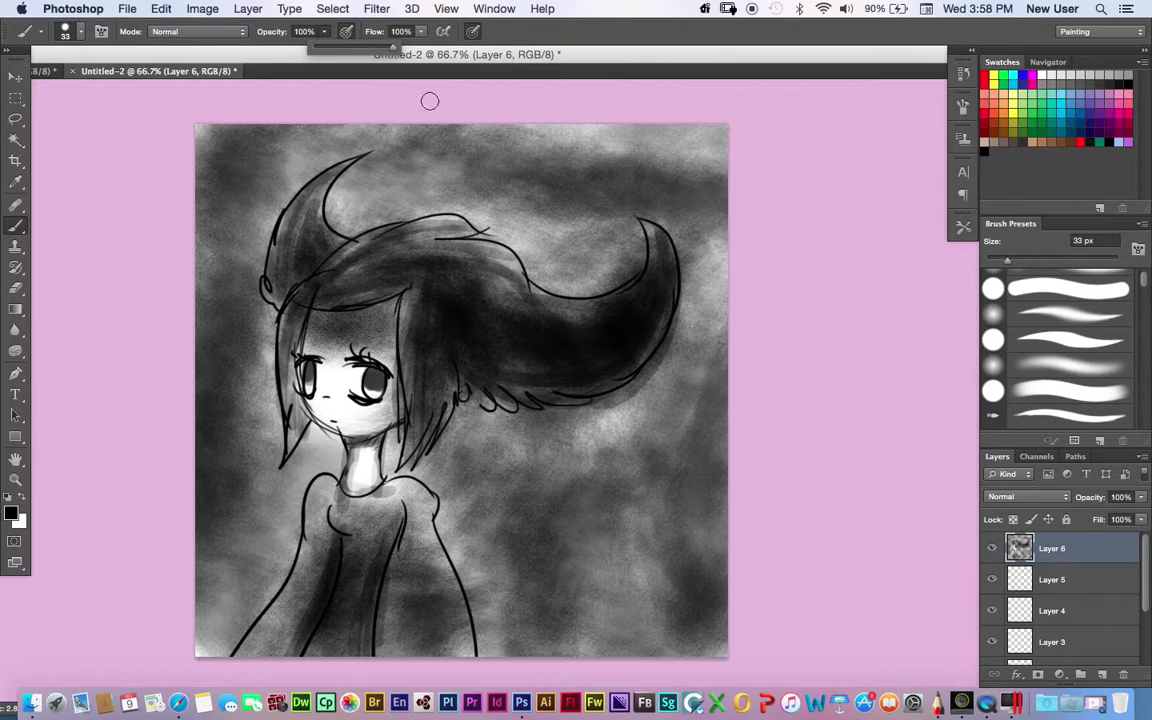
left_click(160, 175)
mouse_move(265, 250)
left_mouse_down()
mouse_move(255, 270)
mouse_move(296, 257)
mouse_move(300, 175)
mouse_move(300, 225)
left_mouse_up()
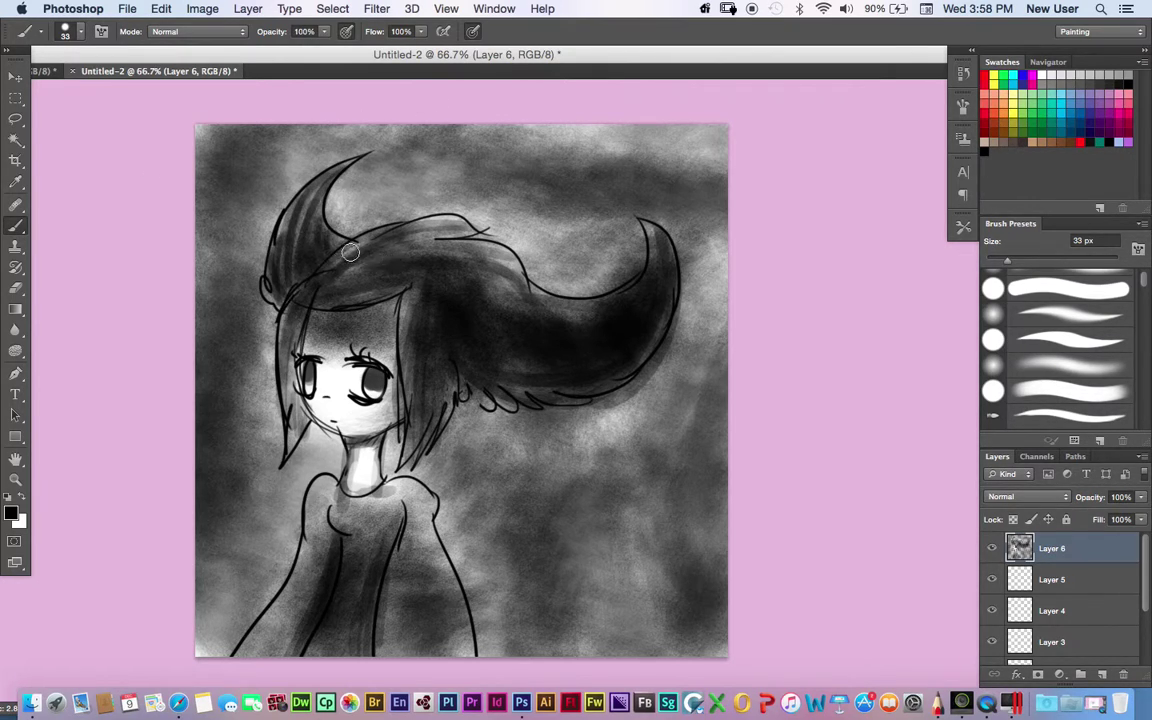
mouse_move(284, 320)
left_mouse_down()
mouse_move(297, 396)
mouse_move(268, 300)
mouse_move(290, 260)
mouse_move(452, 230)
mouse_move(320, 262)
mouse_move(415, 249)
mouse_move(306, 267)
mouse_move(411, 293)
left_mouse_up()
mouse_move(354, 321)
left_mouse_down()
mouse_move(300, 272)
mouse_move(405, 238)
mouse_move(383, 272)
mouse_move(409, 375)
mouse_move(419, 358)
mouse_move(424, 380)
mouse_move(454, 386)
mouse_move(440, 291)
mouse_move(617, 301)
mouse_move(602, 295)
mouse_move(548, 368)
mouse_move(494, 339)
mouse_move(470, 342)
mouse_move(493, 342)
mouse_move(445, 308)
left_mouse_up()
mouse_move(537, 296)
left_mouse_down()
mouse_move(523, 301)
mouse_move(607, 263)
mouse_move(625, 287)
left_mouse_up()
mouse_move(563, 396)
left_mouse_down()
mouse_move(635, 373)
mouse_move(669, 321)
left_mouse_up()
left_click_drag(652, 403, 641, 410)
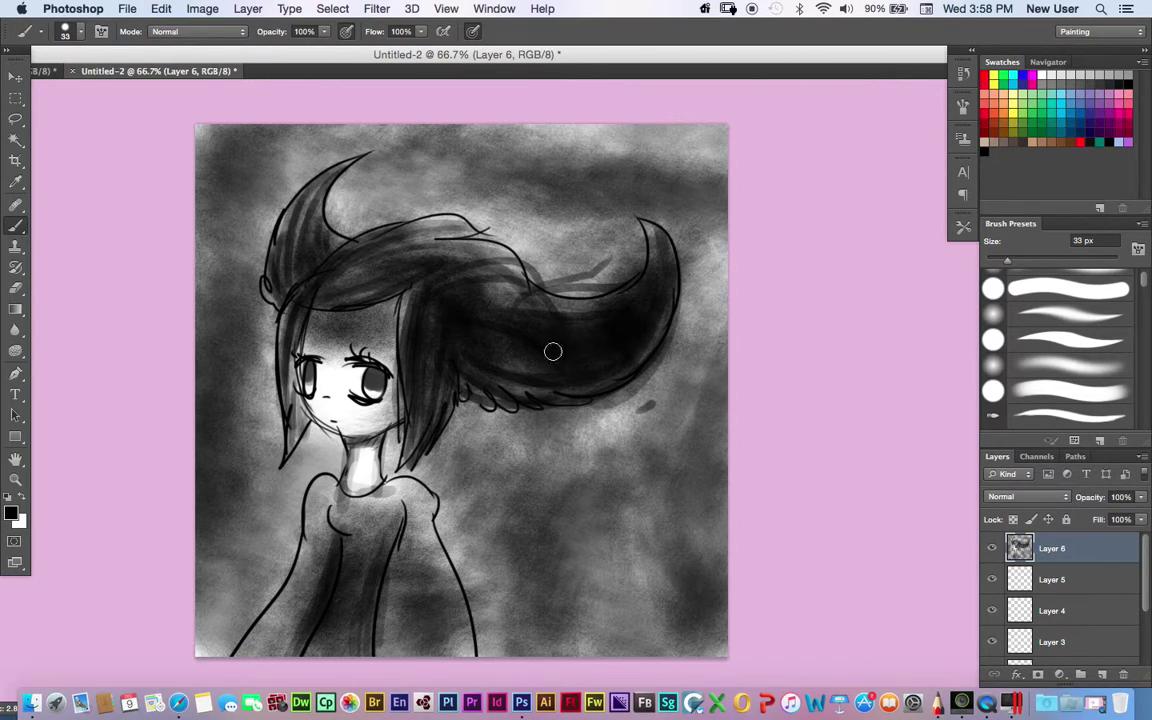
left_click_drag(514, 423, 506, 419)
mouse_move(427, 262)
left_mouse_down()
mouse_move(374, 258)
mouse_move(366, 272)
mouse_move(420, 217)
mouse_move(340, 282)
mouse_move(476, 230)
mouse_move(348, 268)
mouse_move(508, 227)
mouse_move(383, 238)
left_mouse_up()
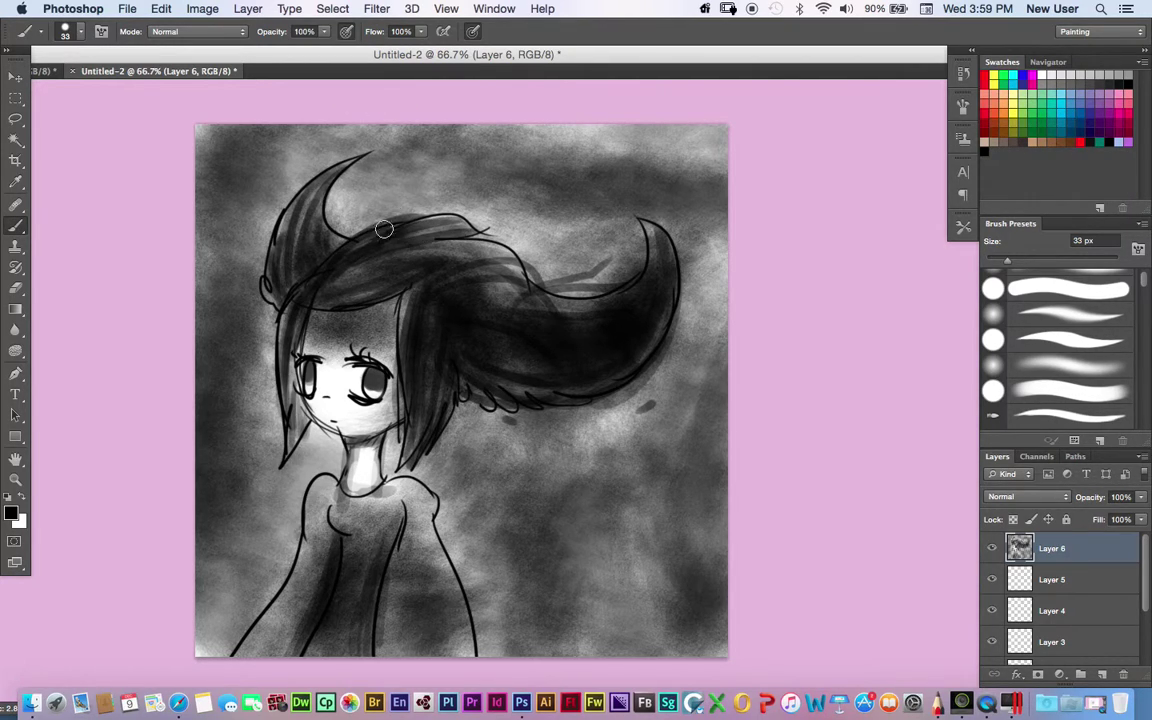
Turn off pressure-controlled opacity and deepen the shading of the hair and dress folds with black at 23% opacity
left_click(327, 35)
left_click(345, 35)
left_click(325, 34)
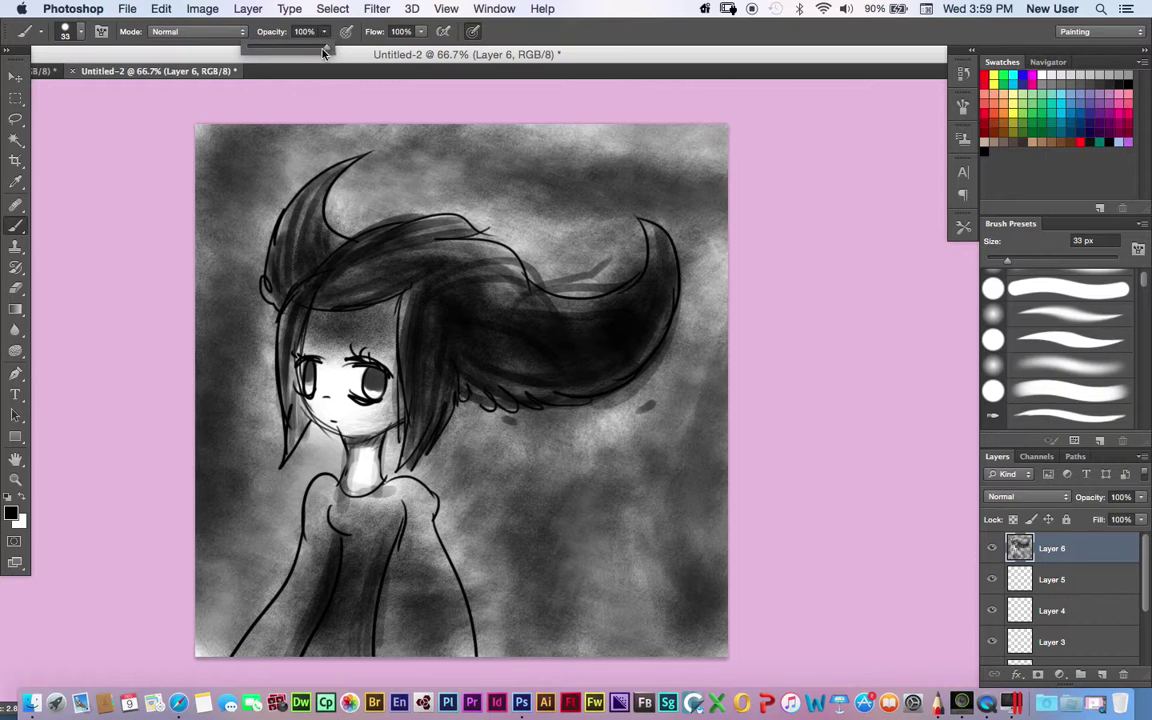
left_click(318, 269)
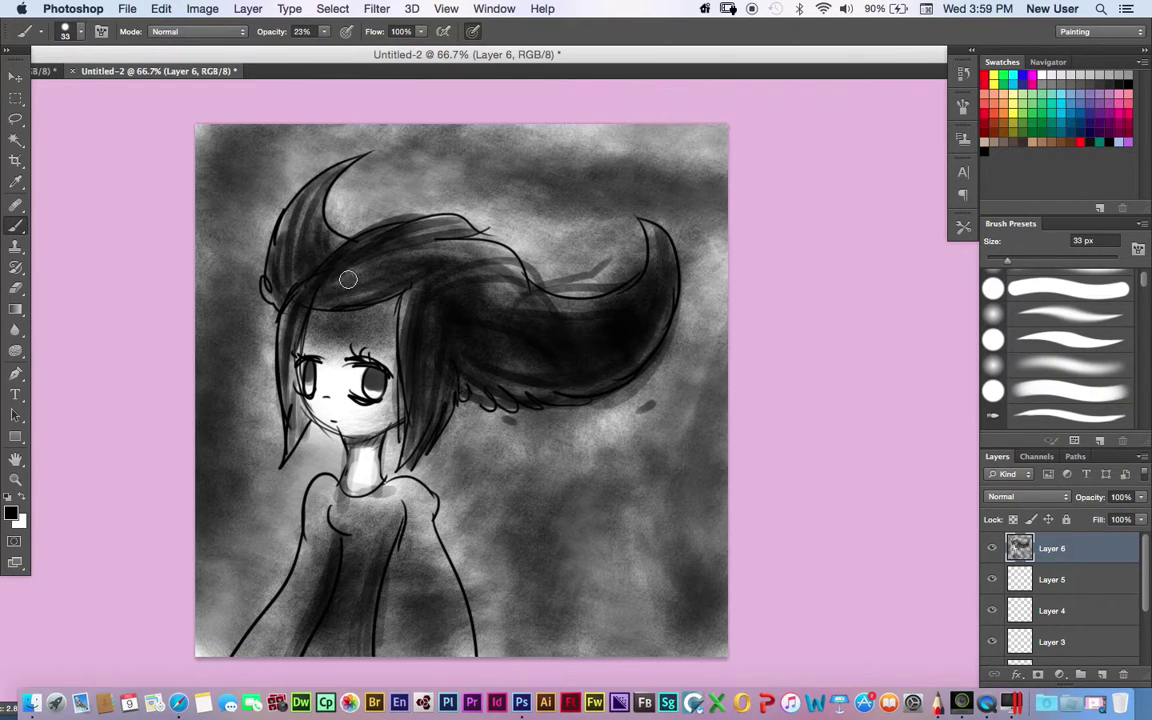
left_click_drag(308, 298, 332, 252)
left_click(326, 33)
left_click(298, 266)
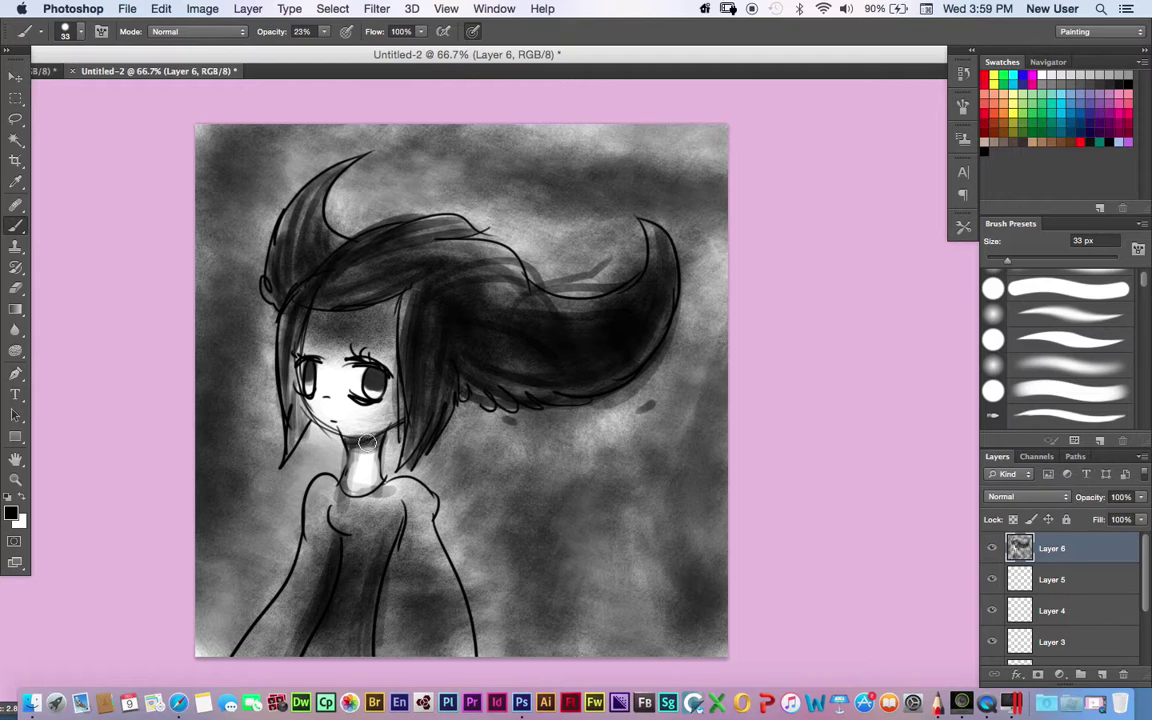
left_click_drag(314, 587, 303, 635)
left_click_drag(393, 545, 376, 565)
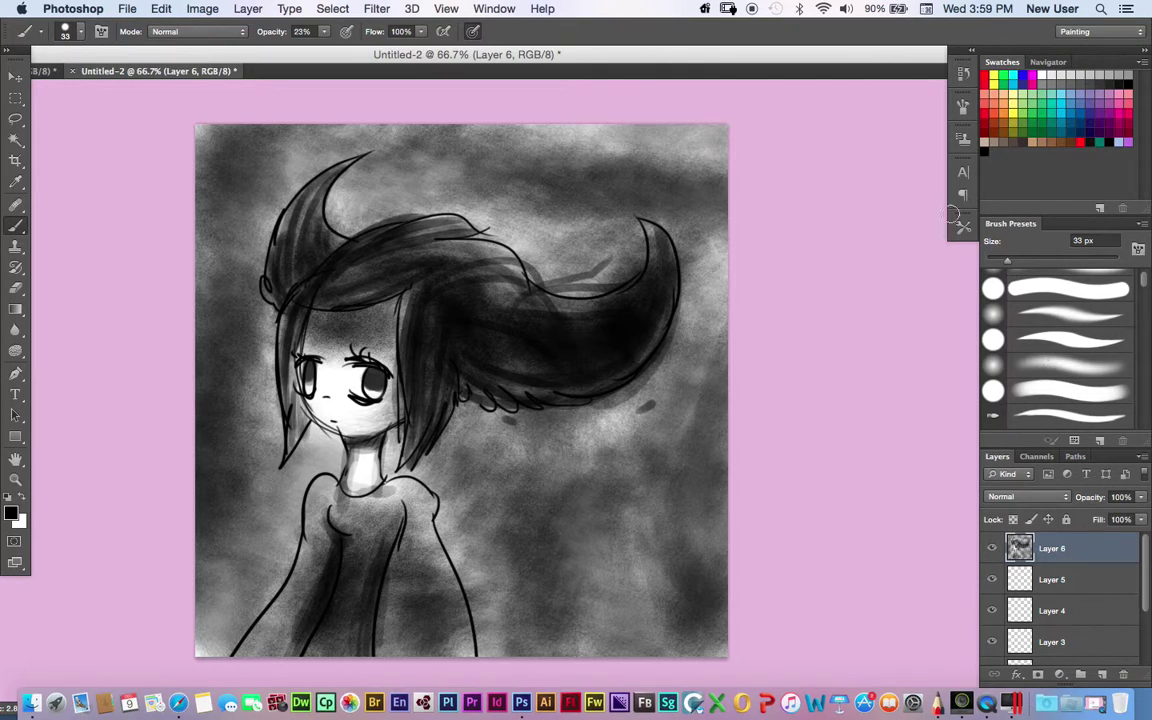
Choose the 25 px Round Blunt bristle tip with Scattering and Texture enabled
left_click(964, 104)
left_click(680, 170)
left_click(680, 186)
left_click(889, 121)
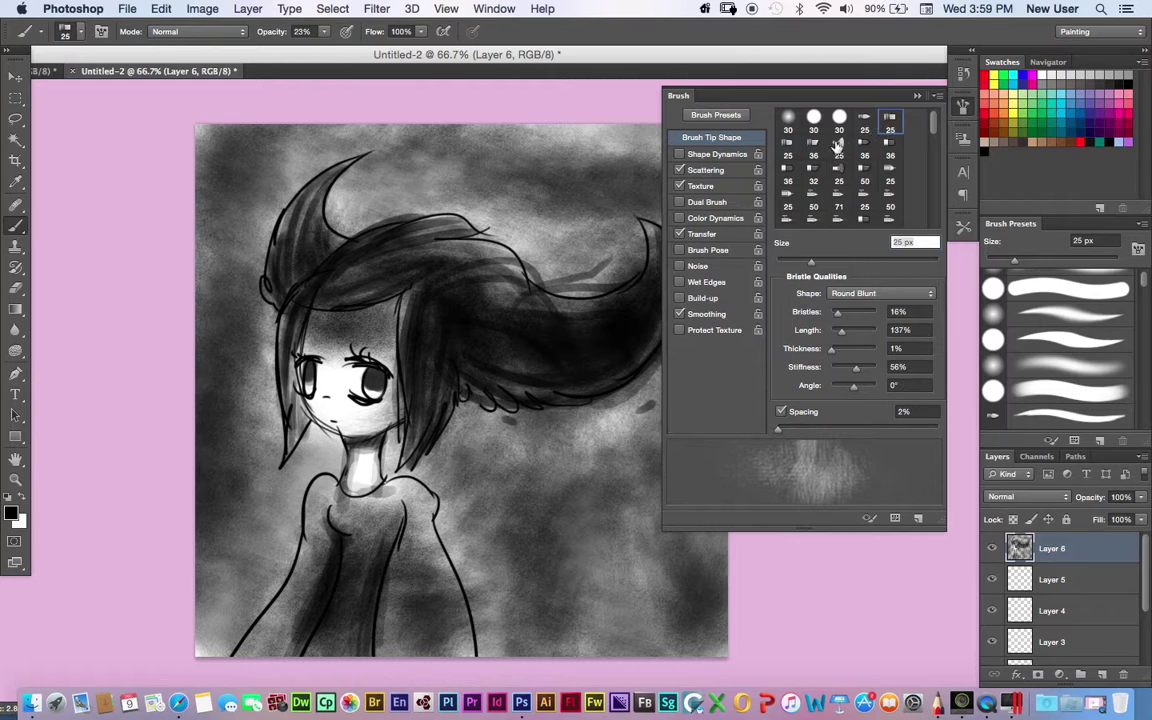
left_click(917, 96)
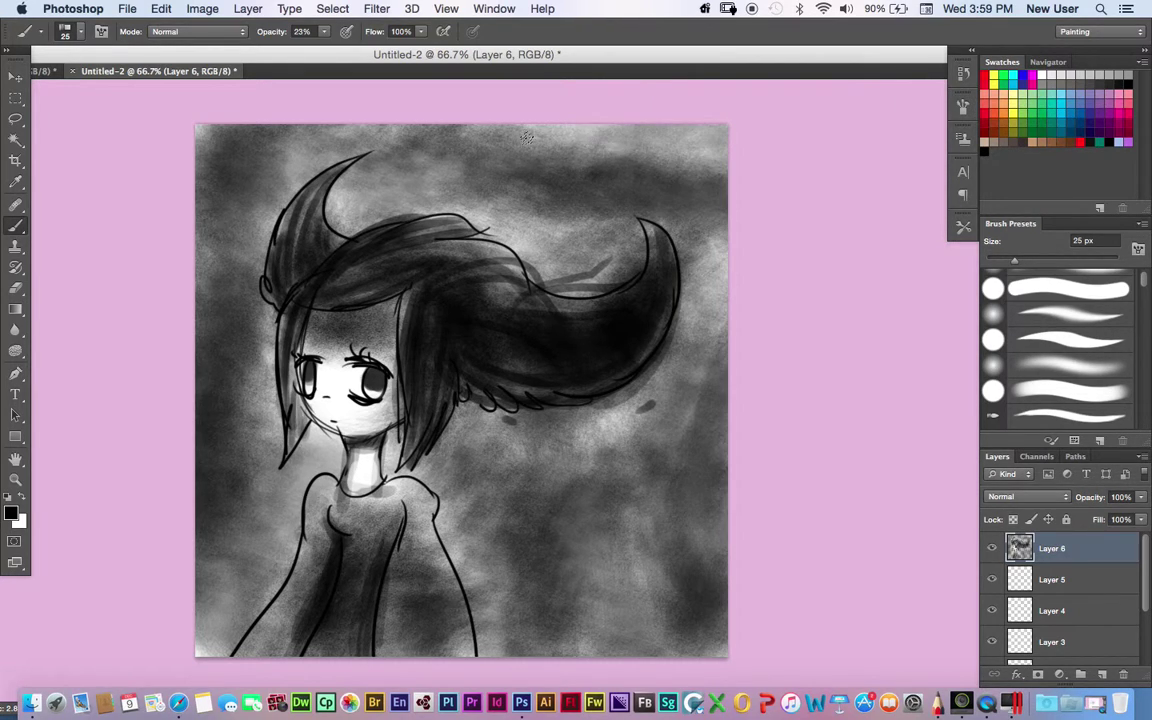
Darken the background along its edges and beside the dress with black texture strokes at 100% opacity
left_click_drag(326, 48, 485, 84)
mouse_move(568, 156)
left_mouse_down()
mouse_move(590, 131)
mouse_move(541, 137)
left_mouse_up()
mouse_move(278, 118)
left_mouse_down()
mouse_move(252, 110)
mouse_move(223, 309)
left_mouse_up()
left_click_drag(200, 240, 198, 595)
mouse_move(661, 479)
left_mouse_down()
mouse_move(520, 560)
mouse_move(749, 451)
left_mouse_up()
Paint dark purple texture across the upper background with the 25 px brush in Multiply mode
left_click(203, 32)
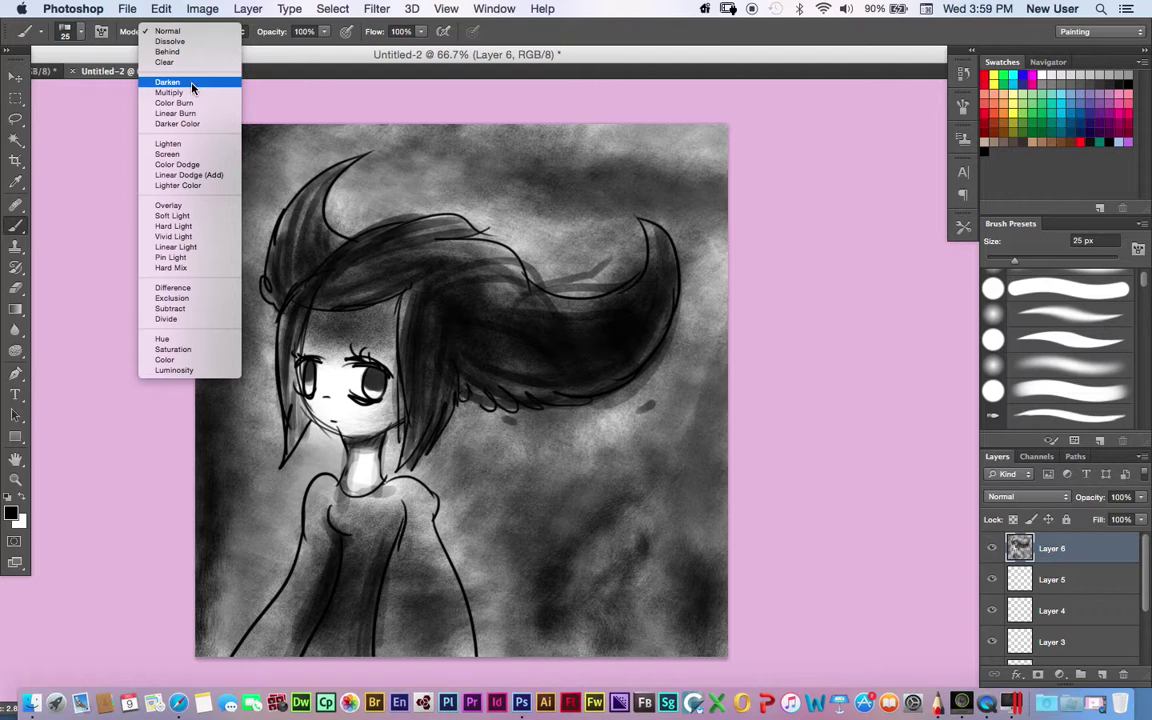
left_click(190, 93)
left_click(1098, 113)
mouse_move(236, 140)
left_mouse_down()
mouse_move(180, 212)
mouse_move(339, 93)
mouse_move(585, 182)
mouse_move(600, 160)
mouse_move(705, 175)
left_mouse_up()
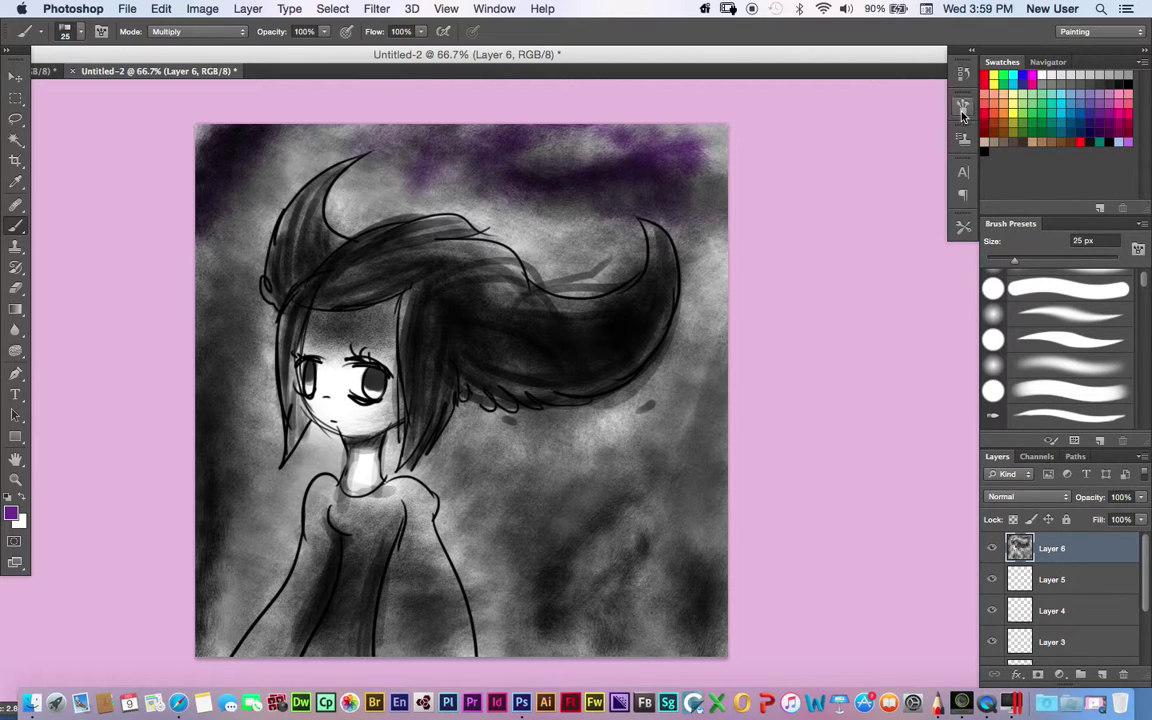
Spread purple over the background around the figure with the 36 px Round Angle bristle tip at 55% opacity
key("F5")
left_click(808, 149)
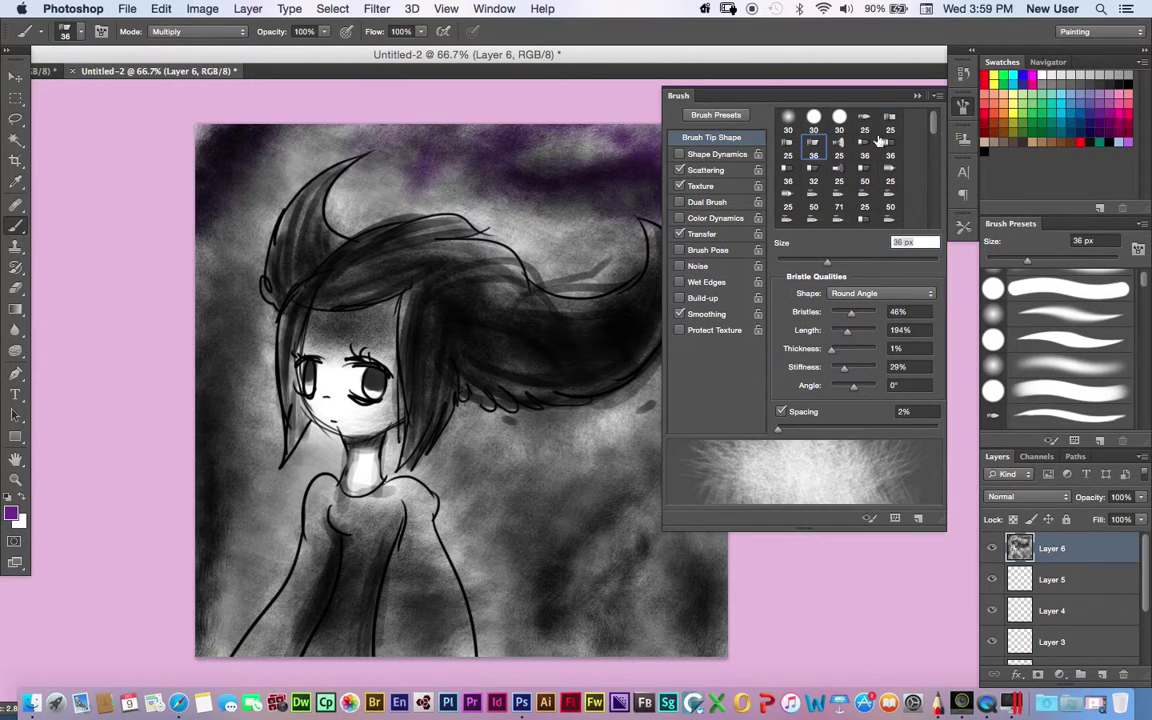
left_click(916, 97)
left_click_drag(323, 31, 314, 52)
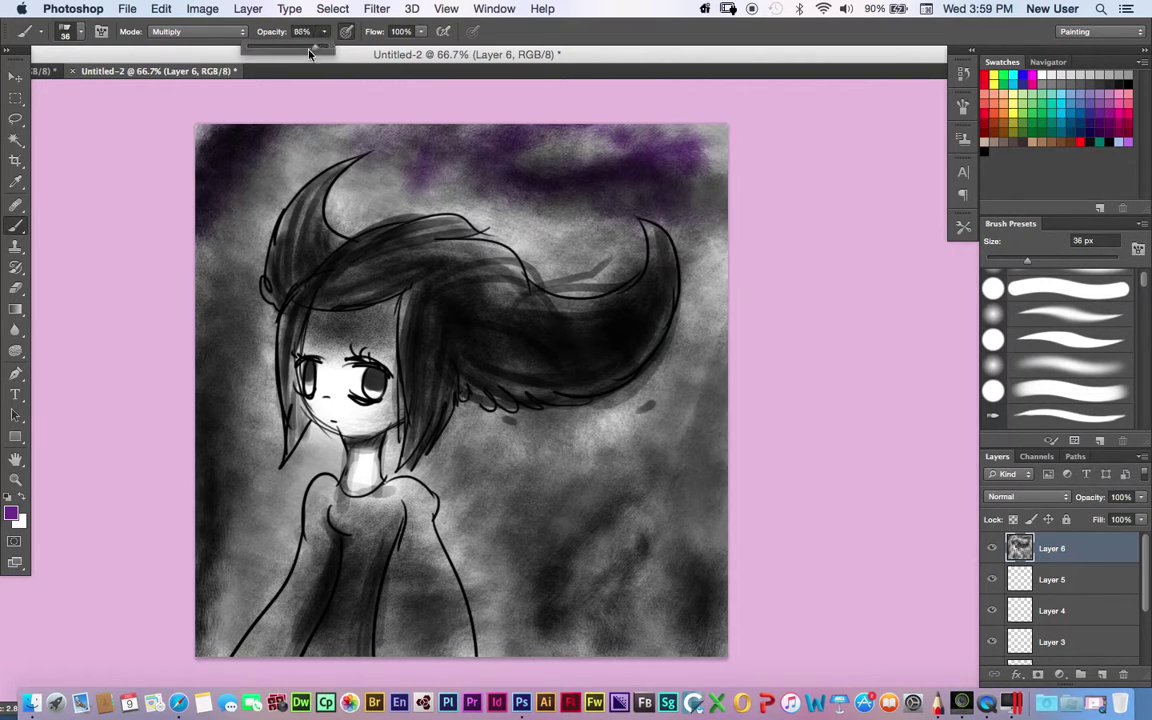
left_click_drag(542, 142, 675, 150)
mouse_move(722, 470)
left_mouse_down()
mouse_move(717, 587)
mouse_move(534, 582)
mouse_move(520, 525)
left_mouse_up()
mouse_move(498, 474)
left_mouse_down()
mouse_move(550, 550)
mouse_move(753, 365)
mouse_move(725, 319)
mouse_move(320, 150)
mouse_move(195, 255)
mouse_move(188, 514)
mouse_move(266, 470)
mouse_move(194, 443)
mouse_move(205, 215)
left_mouse_up()
Layer teal-green patches over the purple background on both sides of the figure in Multiply mode
left_click(1017, 115)
mouse_move(500, 190)
left_mouse_down()
mouse_move(571, 226)
mouse_move(758, 239)
mouse_move(347, 188)
mouse_move(335, 198)
mouse_move(380, 154)
mouse_move(237, 257)
mouse_move(244, 545)
left_mouse_up()
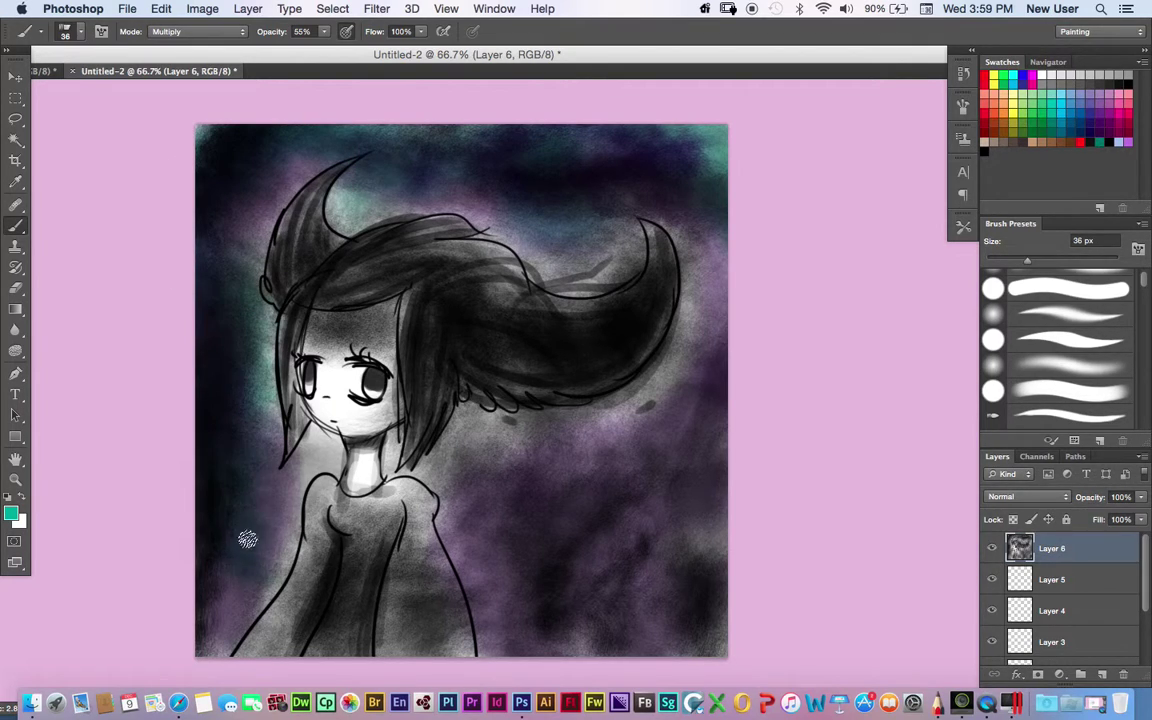
mouse_move(451, 486)
left_mouse_down()
mouse_move(492, 477)
mouse_move(597, 632)
mouse_move(599, 516)
mouse_move(707, 504)
left_mouse_up()
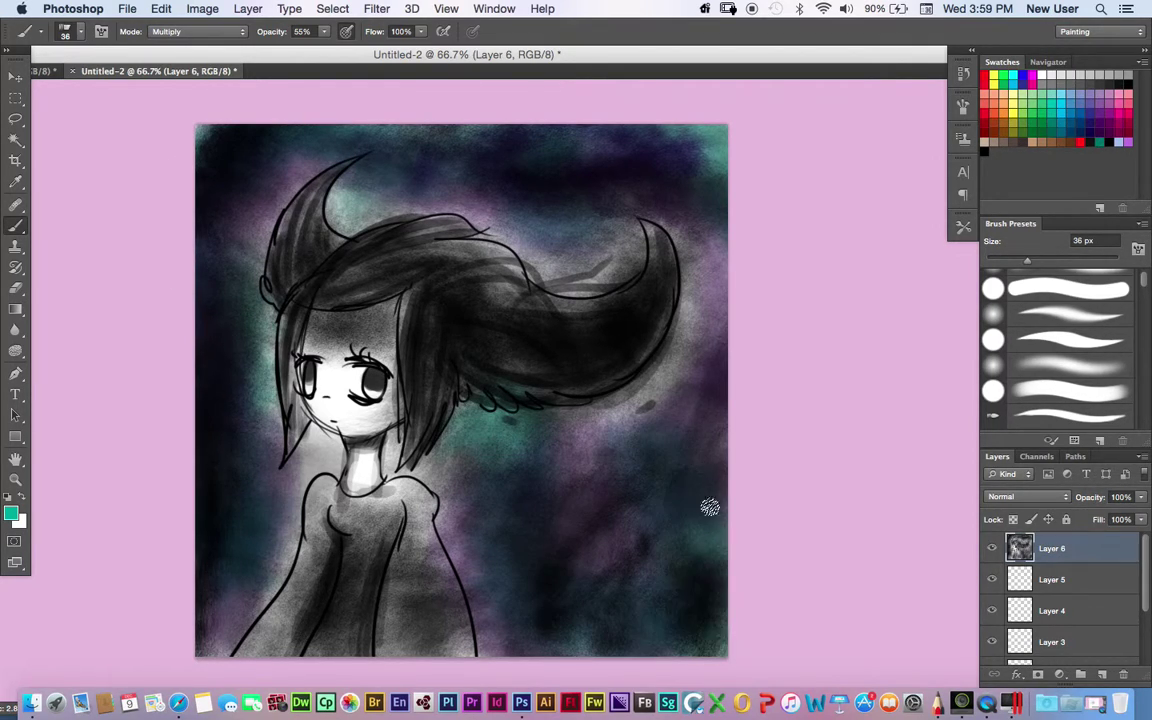
Tint the face, neck and dress pale yellow with a 19 px brush at 68% opacity in Multiply mode
left_click(1021, 94)
left_click(323, 33)
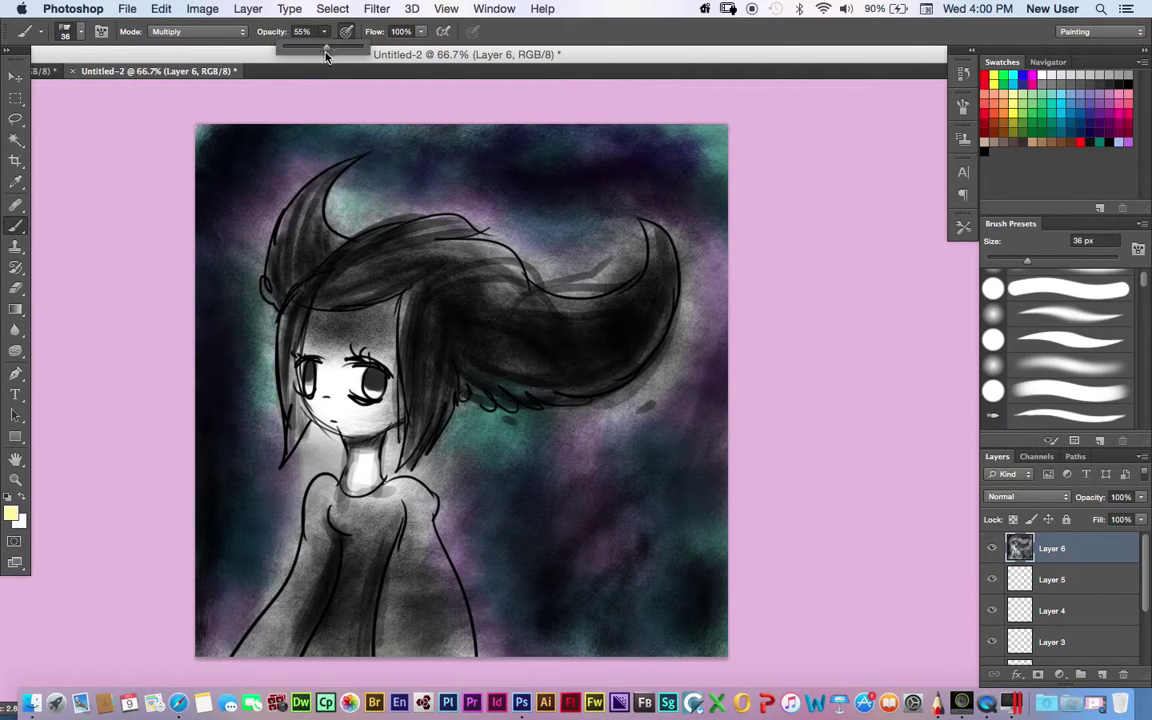
left_click(1025, 306)
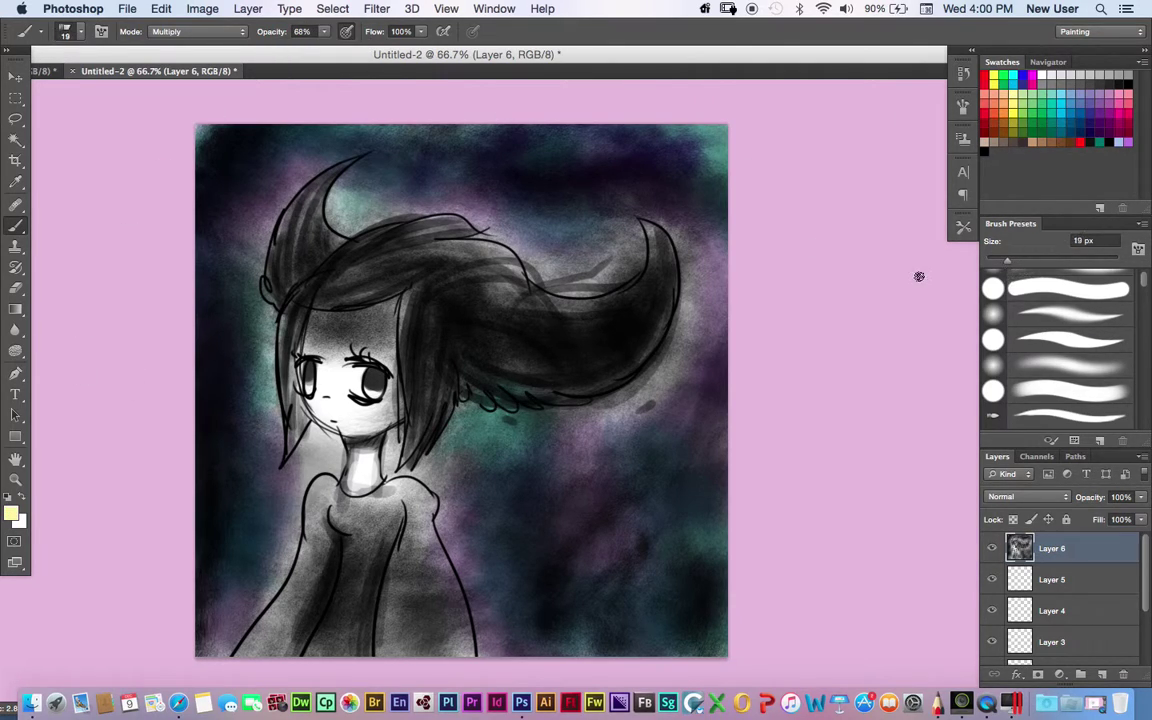
mouse_move(341, 319)
left_mouse_down()
mouse_move(358, 364)
mouse_move(336, 422)
mouse_move(380, 297)
mouse_move(368, 540)
left_mouse_up()
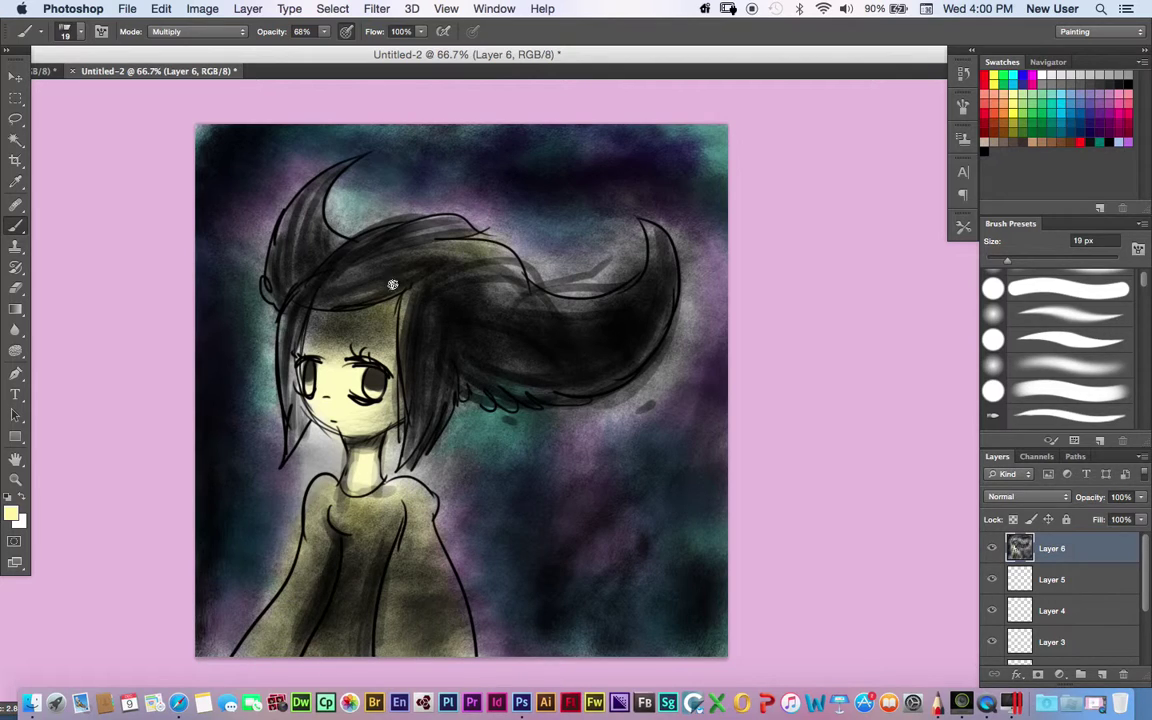
Tint the hair olive yellow and add cyan accents to the horn tuft, bangs and base of the hair tail
left_click(1022, 112)
mouse_move(372, 254)
left_mouse_down()
mouse_move(458, 257)
mouse_move(597, 329)
mouse_move(561, 381)
mouse_move(398, 398)
mouse_move(335, 242)
mouse_move(265, 205)
mouse_move(297, 430)
left_mouse_up()
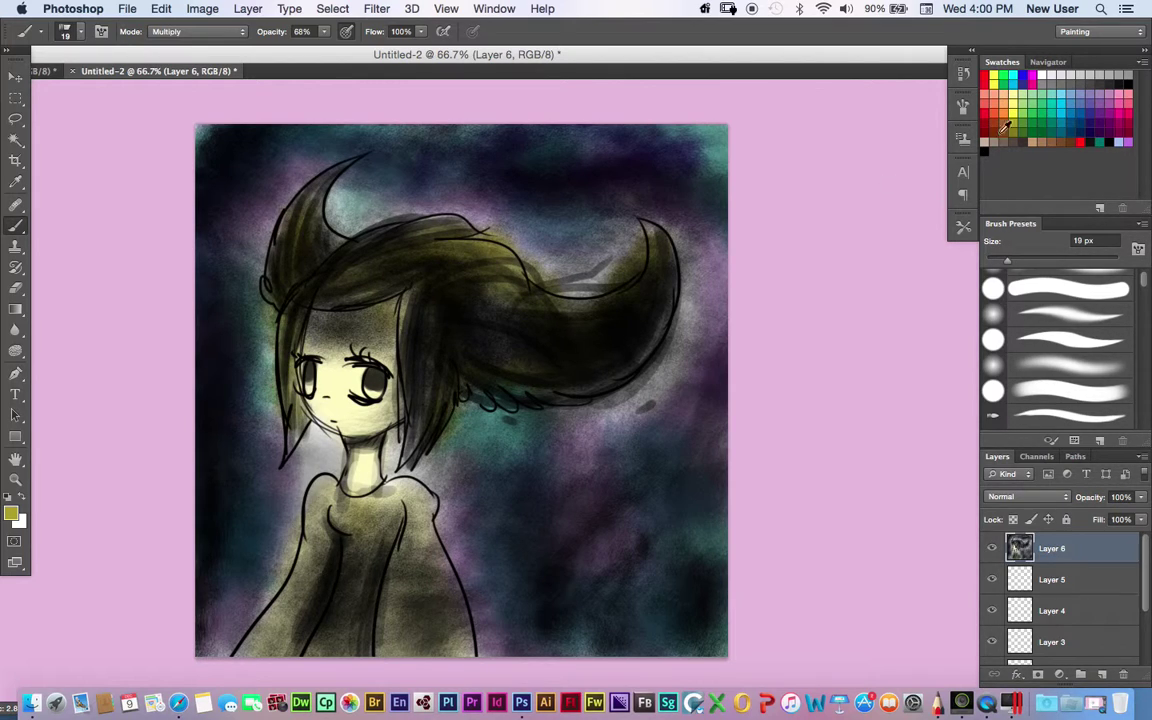
left_click(1060, 104)
mouse_move(318, 236)
left_mouse_down()
mouse_move(288, 229)
mouse_move(296, 267)
left_mouse_up()
mouse_move(457, 235)
left_mouse_down()
mouse_move(496, 301)
mouse_move(598, 341)
mouse_move(671, 237)
mouse_move(477, 380)
left_mouse_up()
mouse_move(345, 281)
left_mouse_down()
mouse_move(266, 305)
mouse_move(373, 312)
mouse_move(327, 323)
left_mouse_up()
Lighten both irises with a 7 px white brush in Overlay mode at 100% opacity and color them blue
left_click(22, 498)
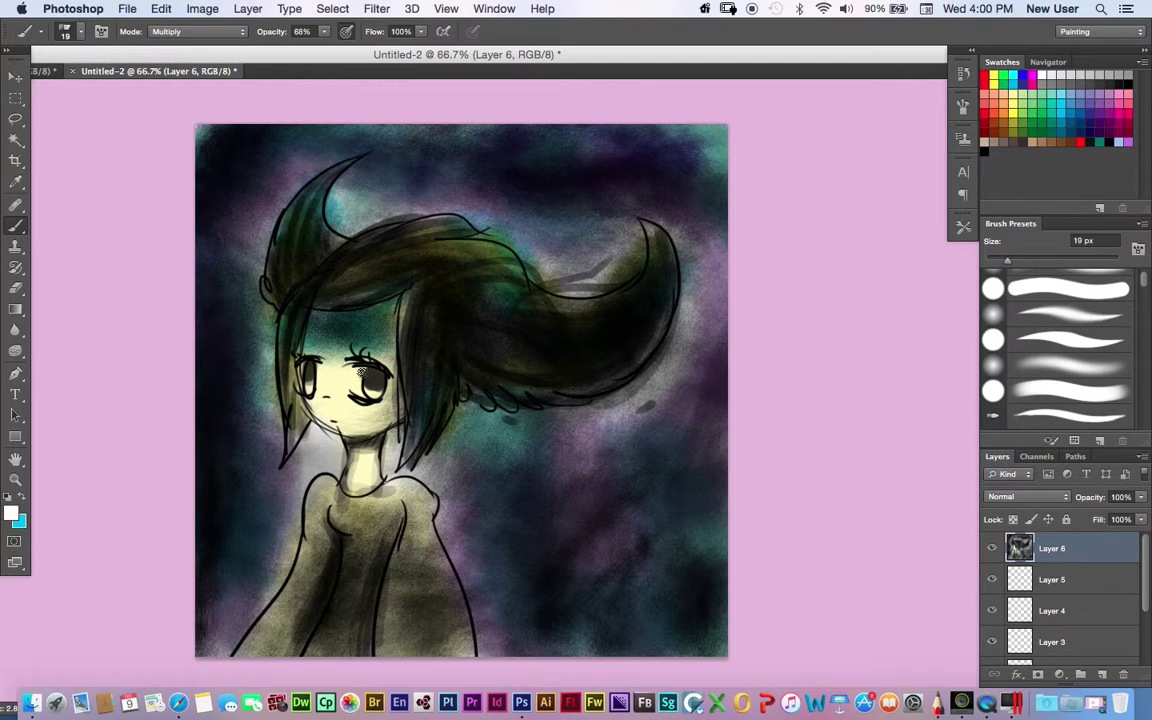
left_click(155, 32)
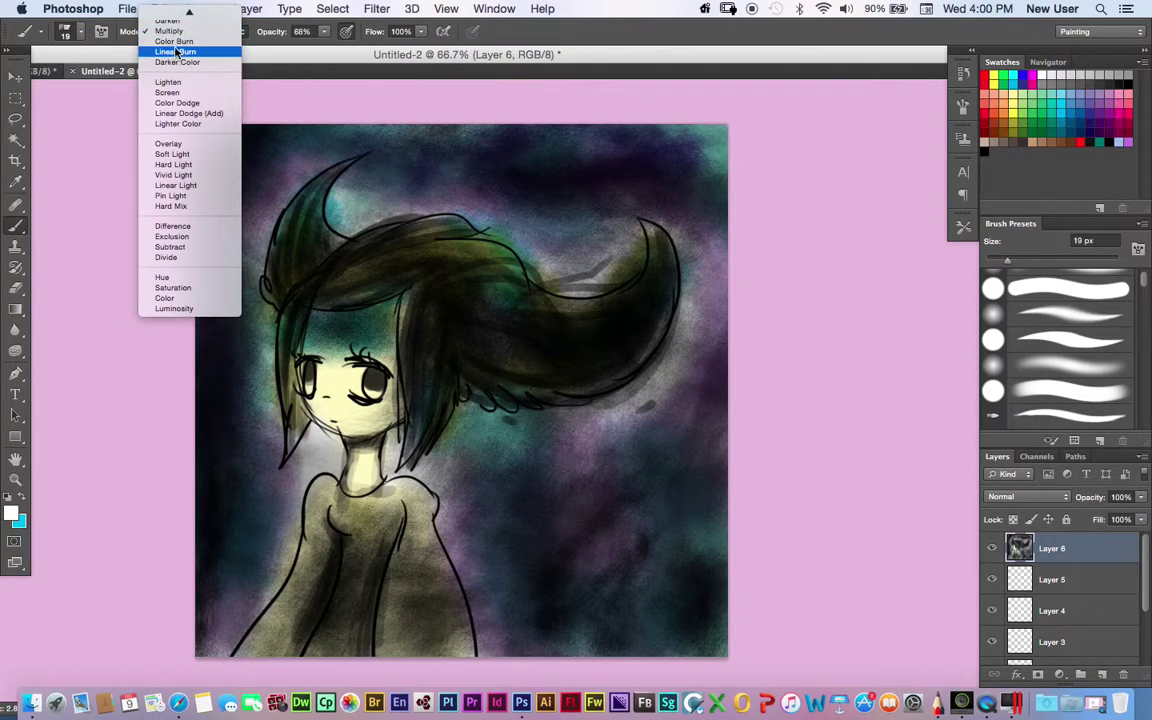
left_click(187, 146)
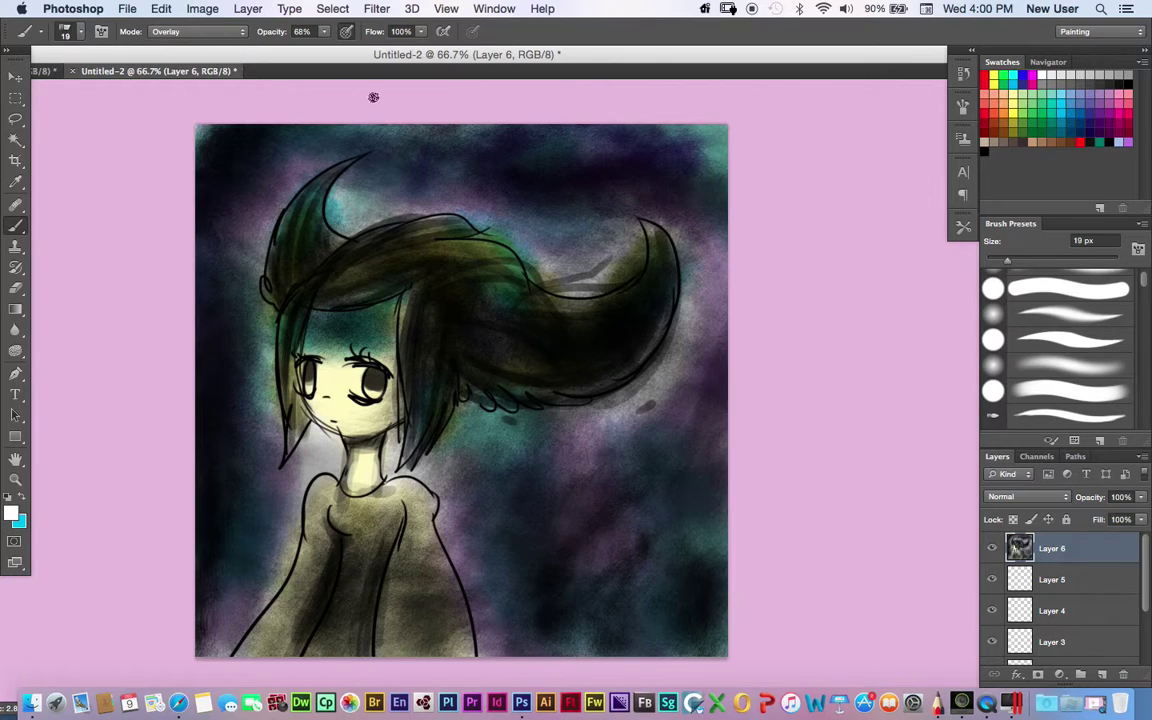
left_click_drag(1003, 264, 993, 262)
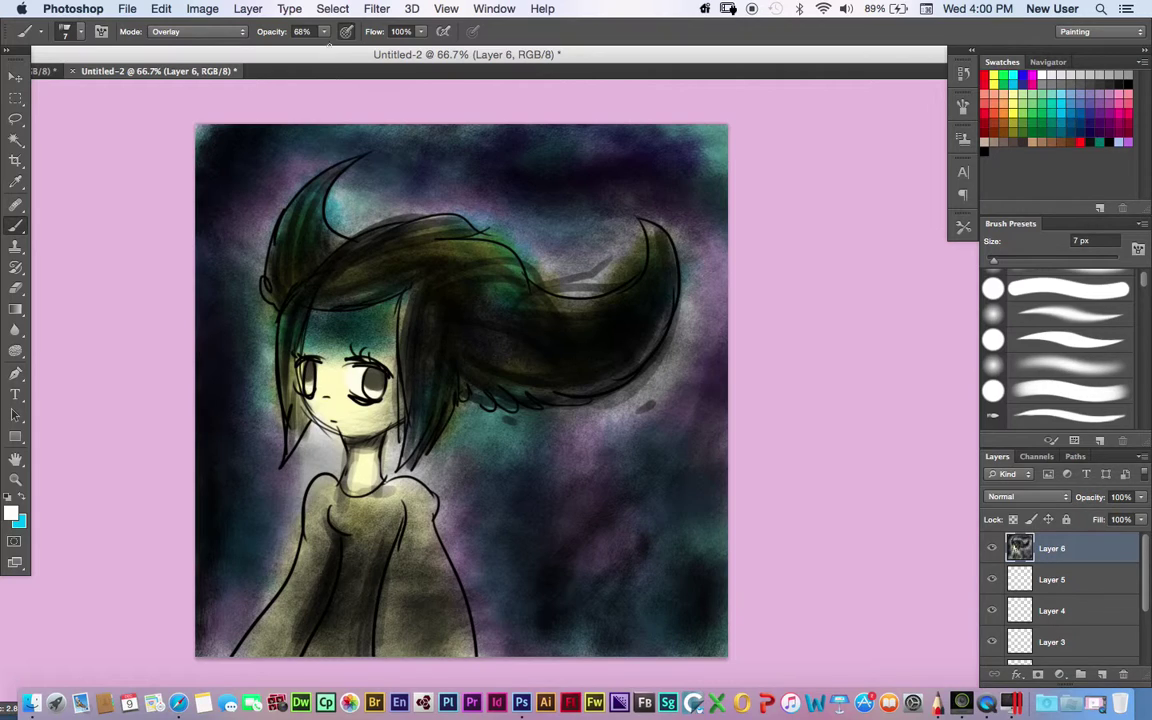
left_click(324, 32)
left_click_drag(331, 47, 366, 50)
left_click(375, 383)
left_click(372, 392)
left_click_drag(310, 394, 305, 373)
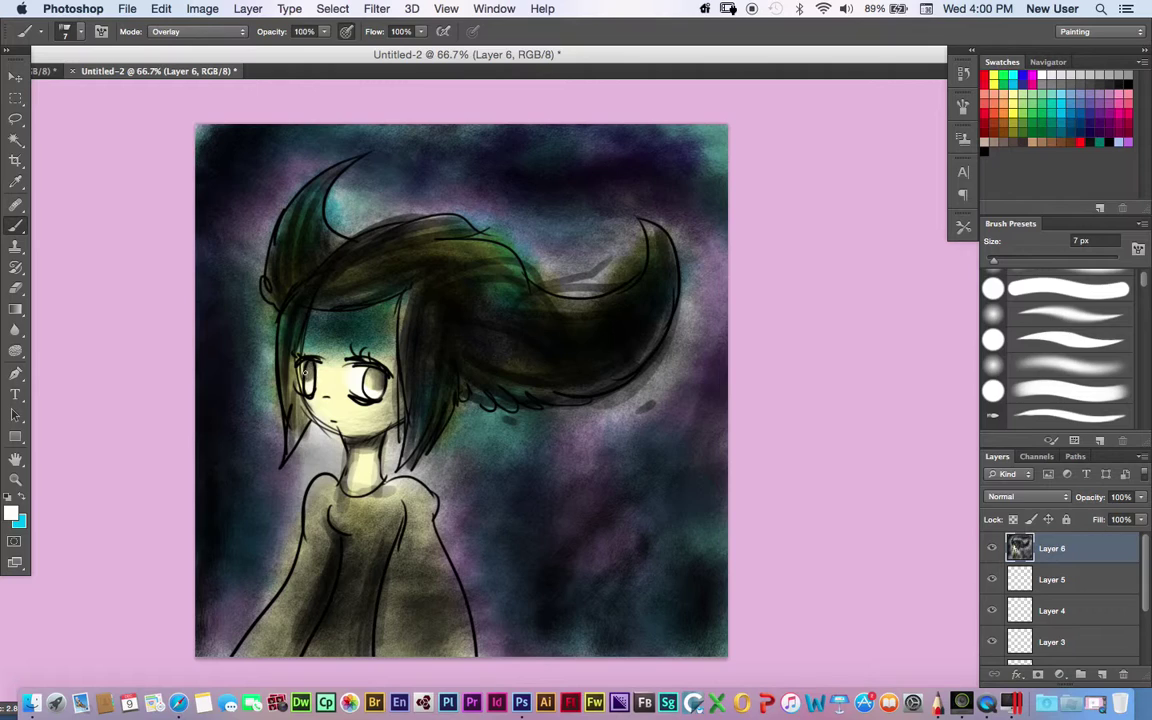
left_click(1063, 107)
left_click_drag(305, 368, 307, 378)
Deepen the background beside and above the hair with dark blue in Multiply mode, using a 38 px brush and lowering opacity to 57%
left_click(190, 32)
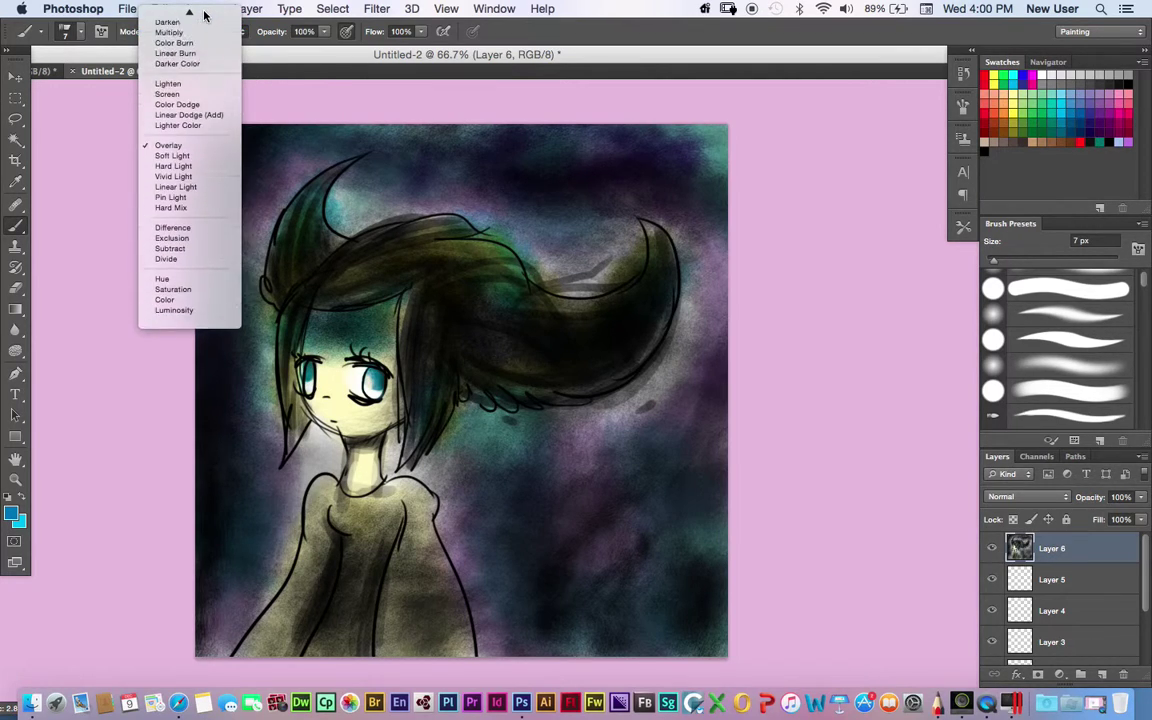
left_click(172, 74)
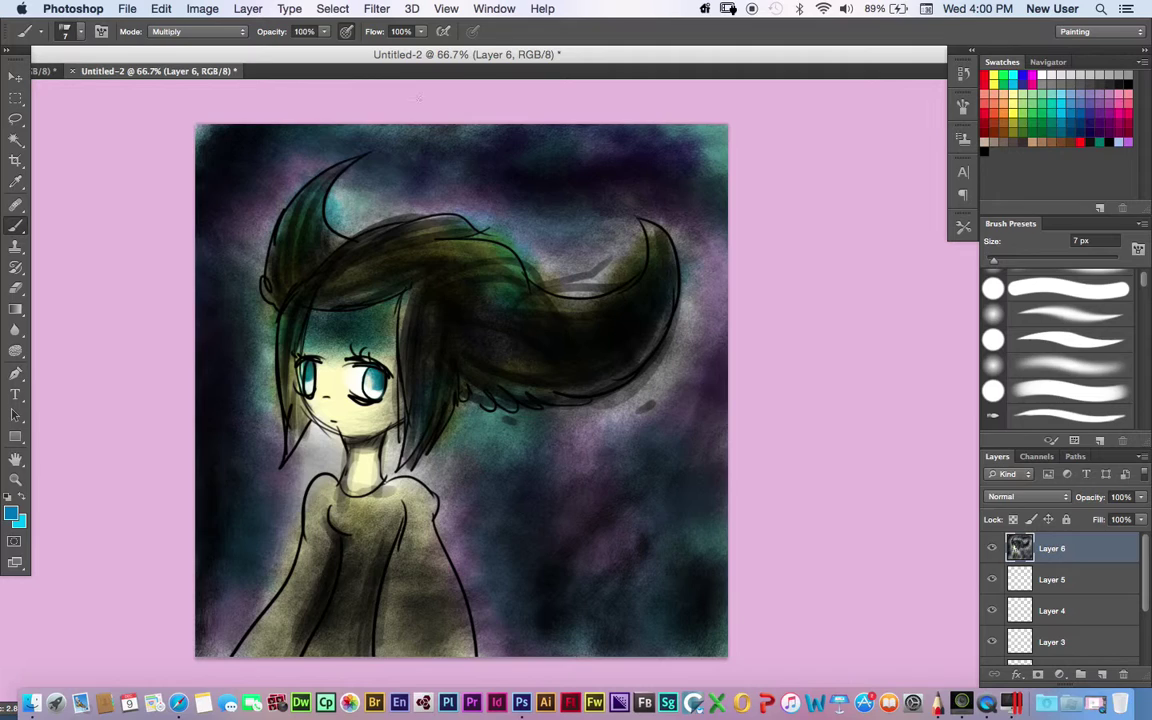
left_click_drag(996, 261, 1030, 262)
left_click(1071, 123)
mouse_move(600, 360)
left_mouse_down()
mouse_move(584, 489)
mouse_move(630, 391)
left_mouse_up()
left_click(324, 31)
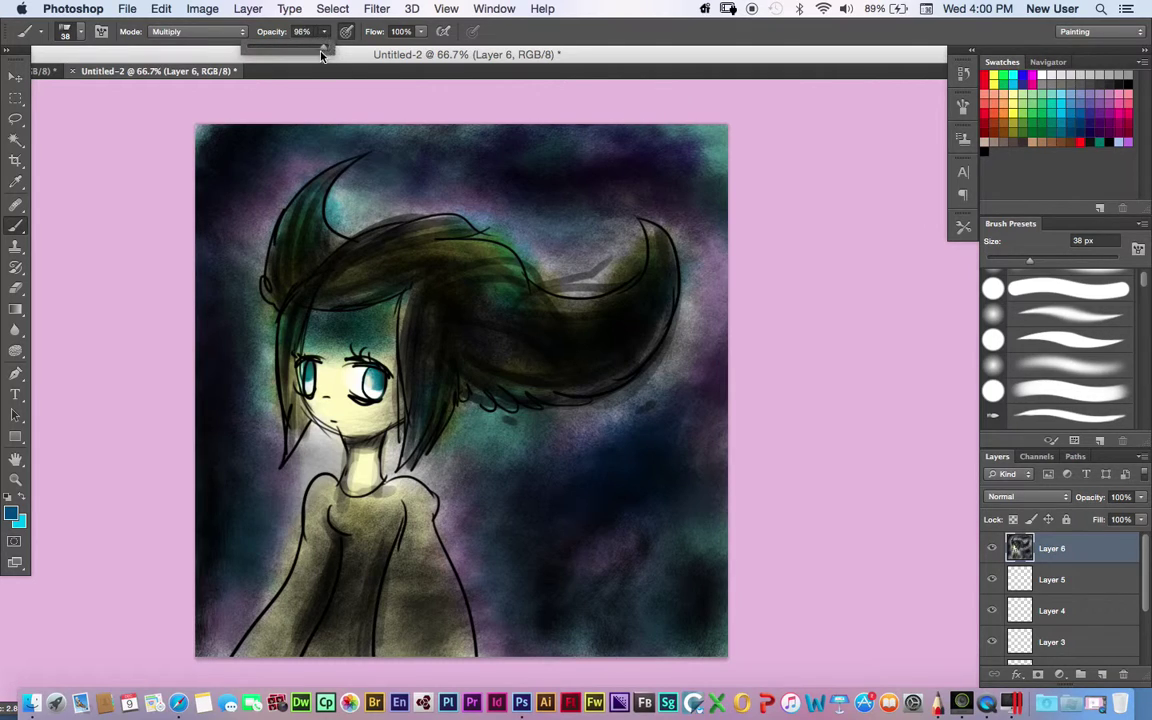
left_click_drag(470, 186, 550, 226)
Add red patches to the background around the figure and to the edges of the dress in Multiply mode
left_click(985, 114)
left_click_drag(655, 200, 628, 258)
left_click_drag(715, 412, 698, 446)
left_click_drag(640, 528, 592, 568)
left_click_drag(481, 537, 500, 506)
left_click_drag(248, 598, 225, 555)
left_click_drag(272, 475, 318, 532)
left_click_drag(445, 598, 460, 640)
left_click_drag(262, 192, 242, 226)
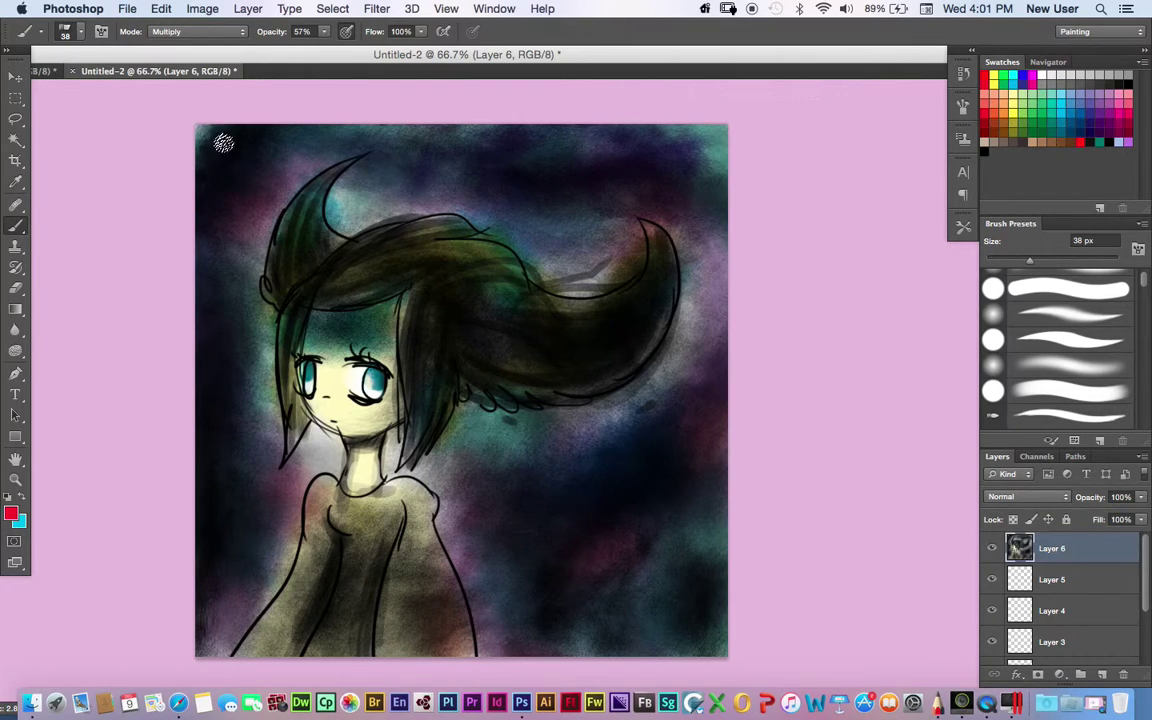
Layer green over the upper-right background, around the hair tail and above the head, and over the shoulder and neck area in Multiply mode
left_click(1040, 117)
mouse_move(572, 131)
left_mouse_down()
mouse_move(674, 129)
mouse_move(714, 200)
left_mouse_up()
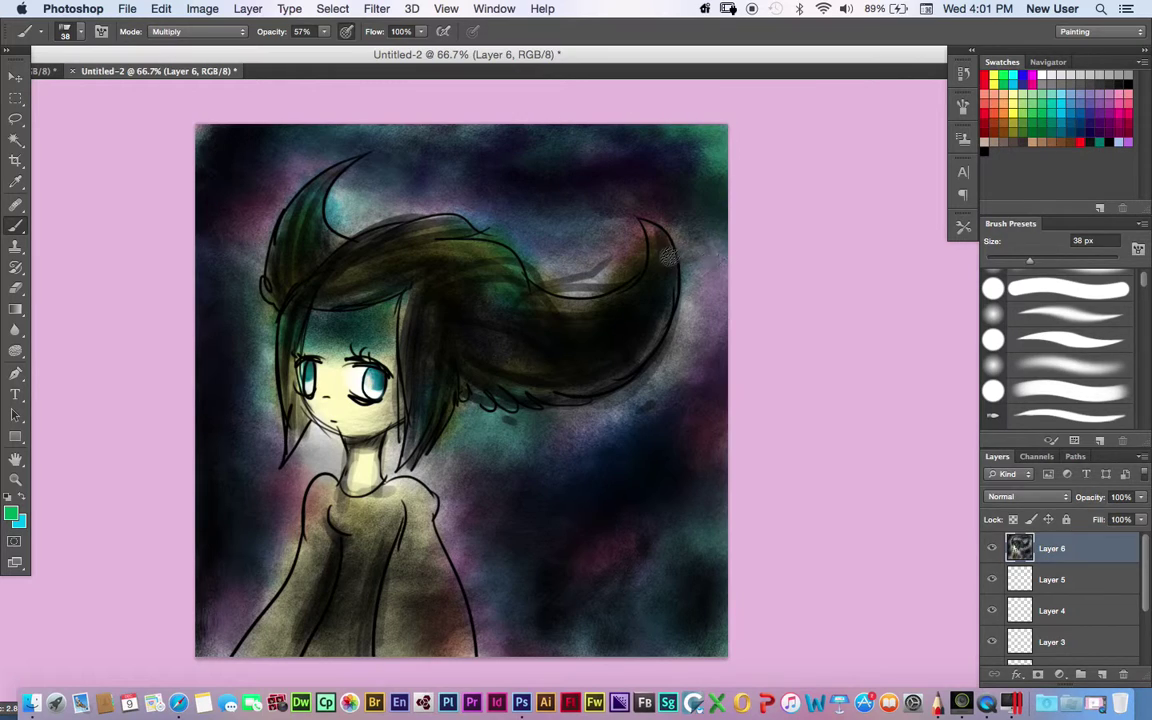
left_click_drag(712, 285, 655, 393)
left_click_drag(492, 443, 468, 452)
left_click_drag(423, 493, 409, 457)
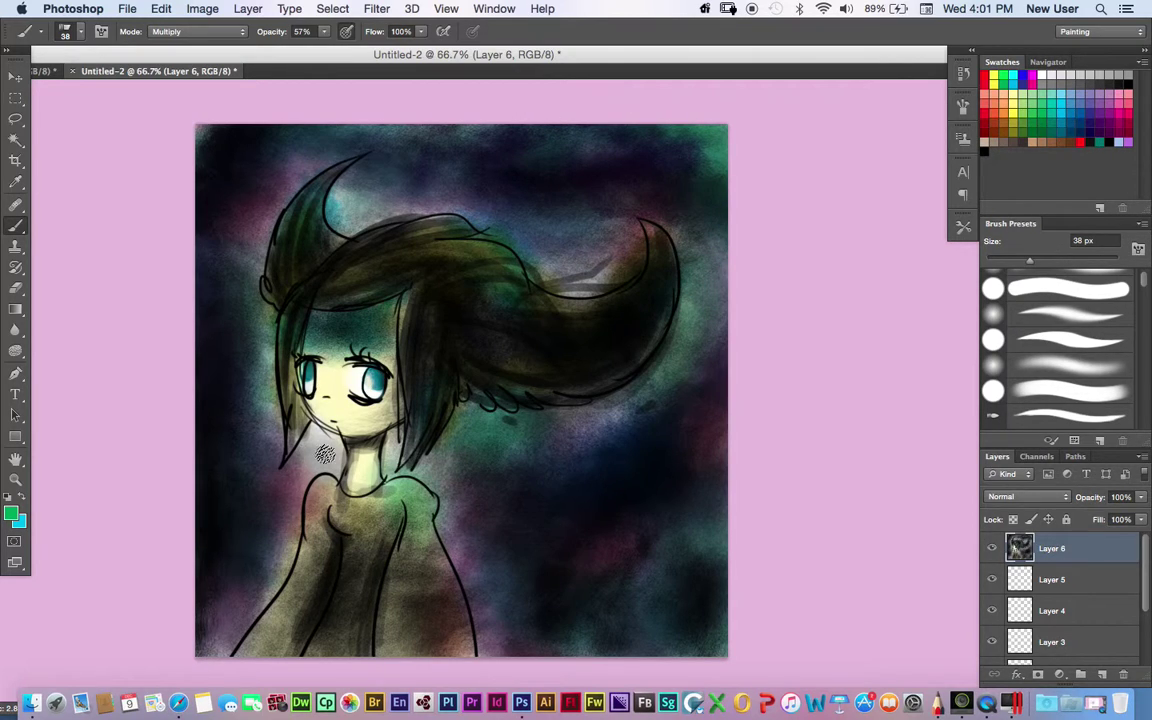
left_click_drag(325, 456, 298, 471)
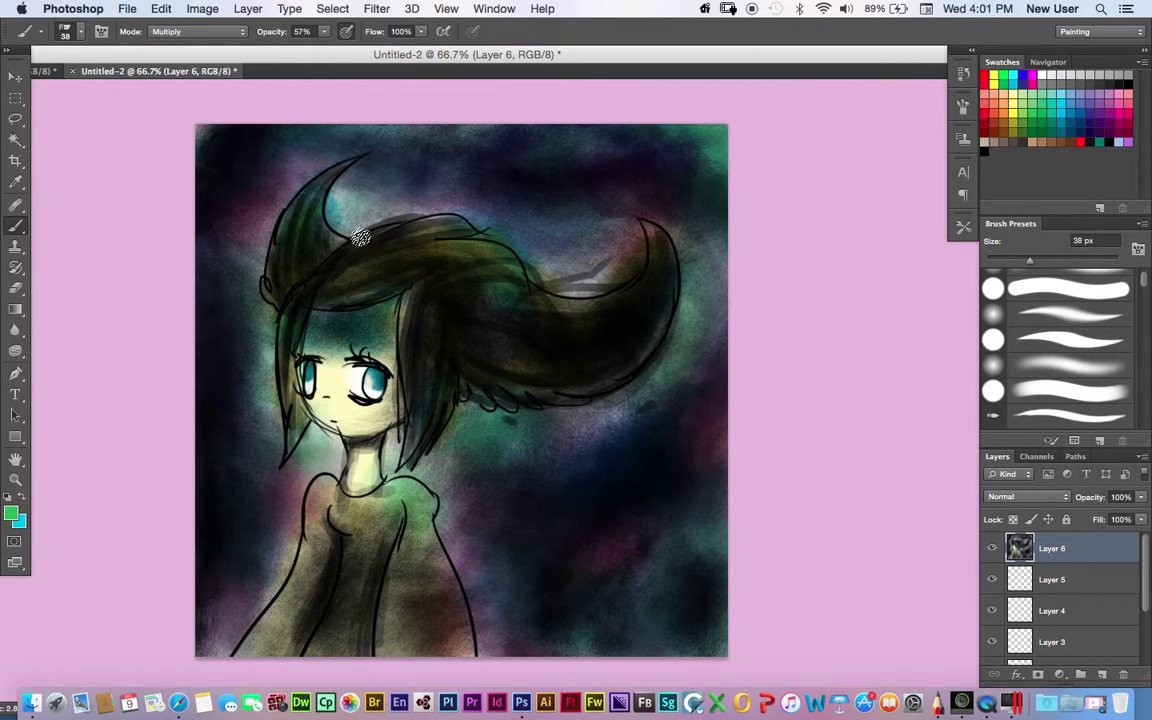
left_click_drag(366, 188, 464, 212)
mouse_move(528, 237)
left_mouse_down()
mouse_move(628, 269)
mouse_move(568, 254)
left_mouse_up()
Warm the hair and paint crimson into the curve above the hair tail in Multiply mode
left_click(1101, 133)
left_click(1013, 97)
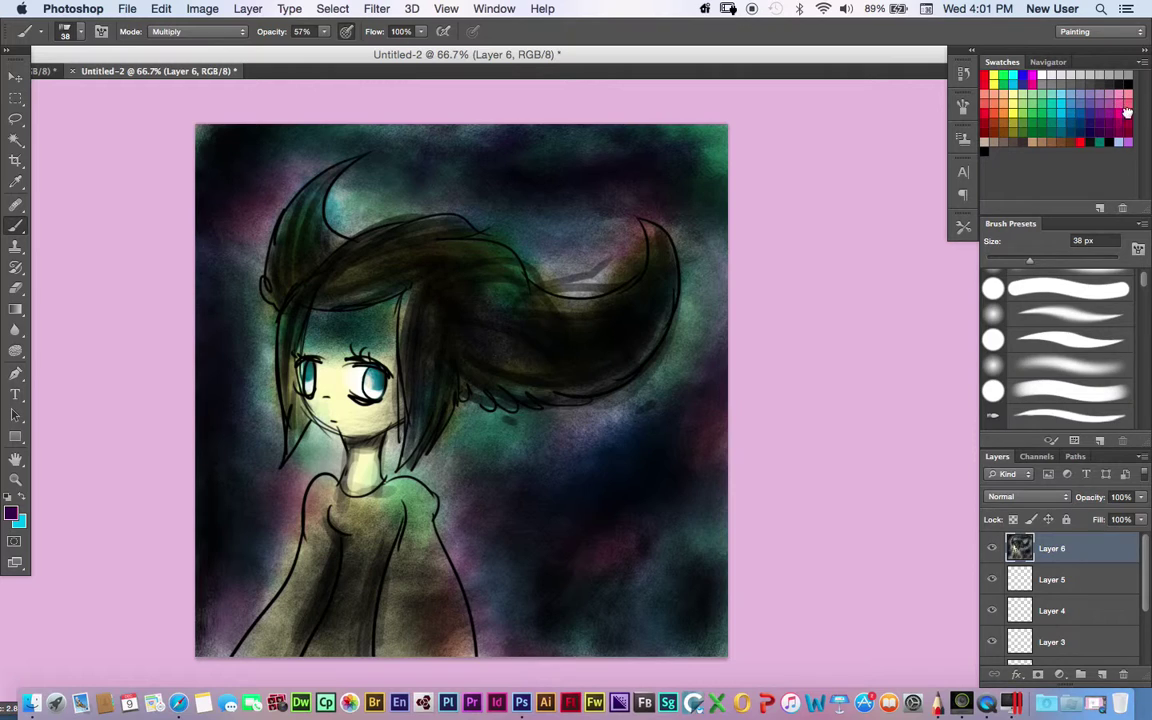
mouse_move(481, 251)
left_mouse_down()
mouse_move(553, 193)
mouse_move(600, 300)
left_mouse_up()
left_click_drag(668, 236, 588, 290)
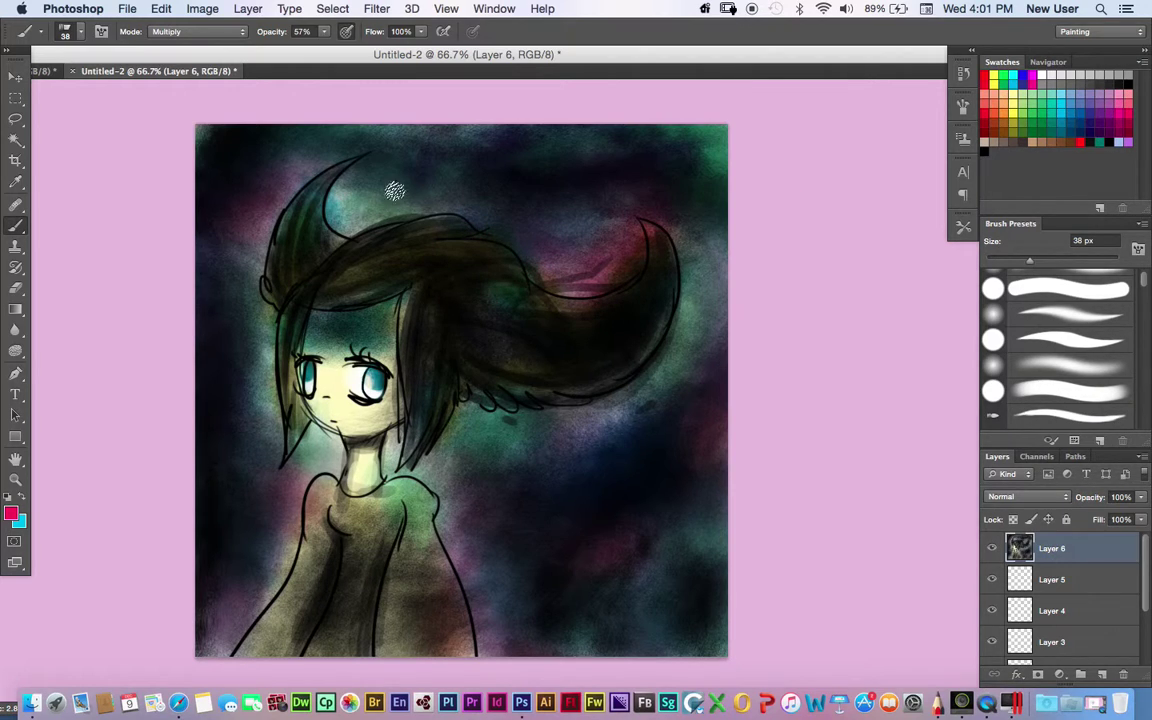
Brighten the background beside the horn tuft with crimson and both edges of the dress with red in Overlay mode
left_click(176, 33)
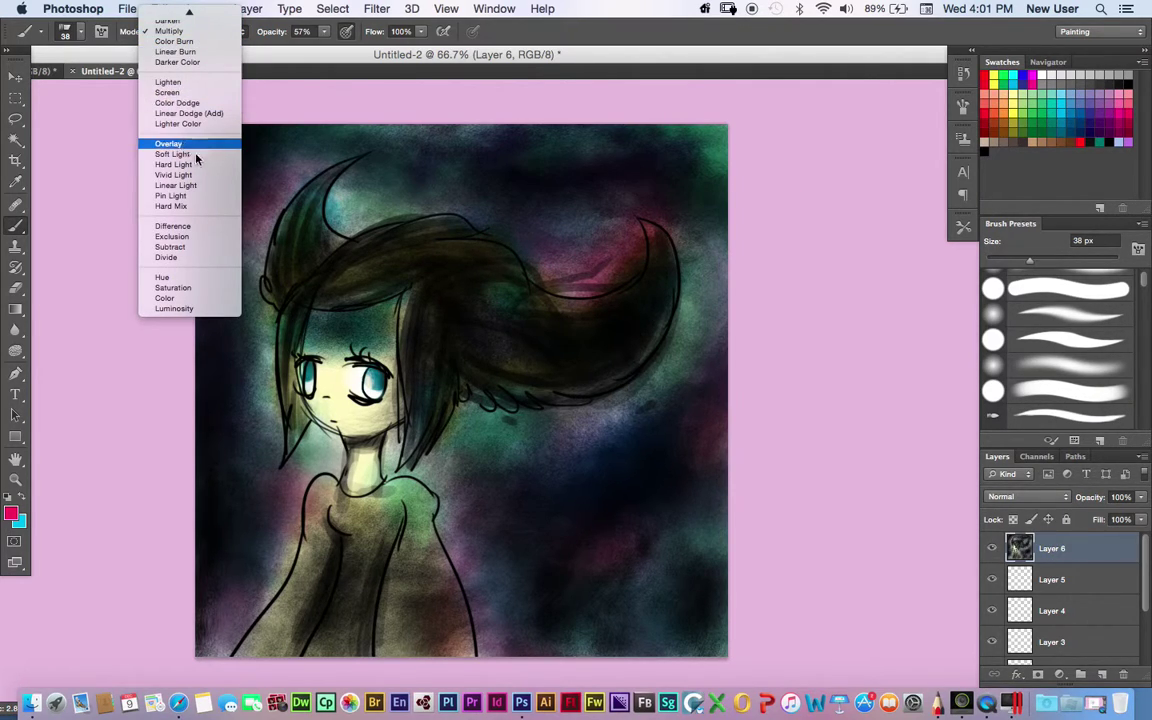
left_click(175, 133)
left_click_drag(331, 222, 203, 213)
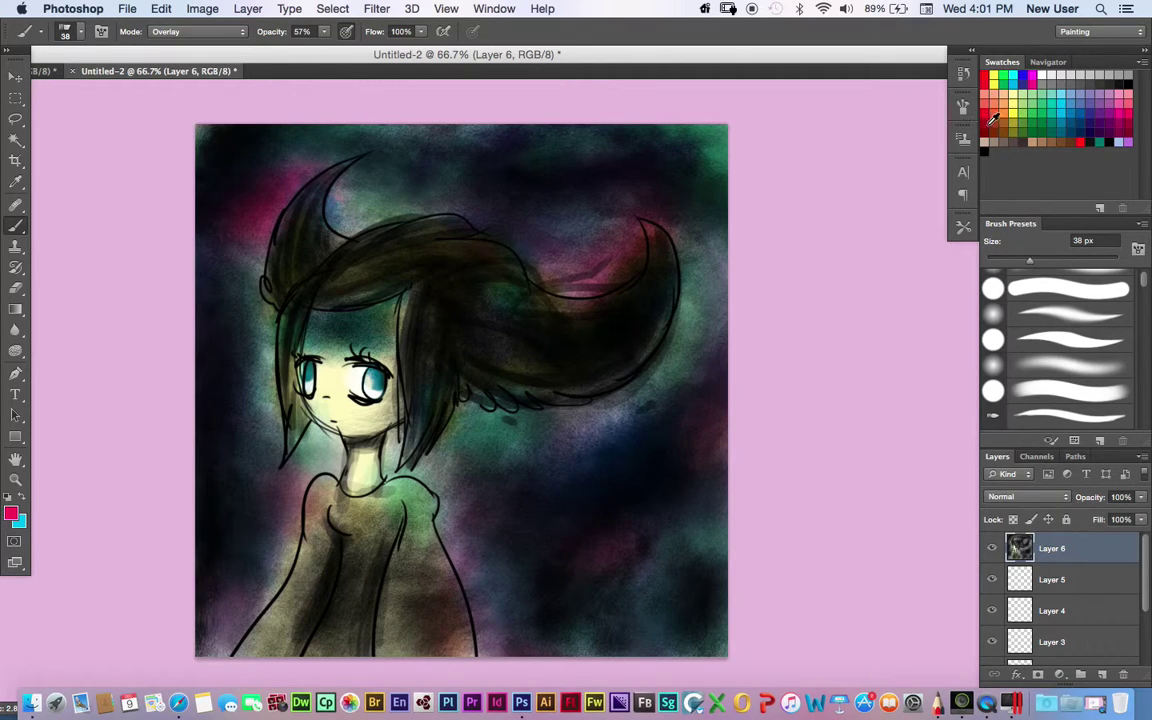
left_click(985, 113)
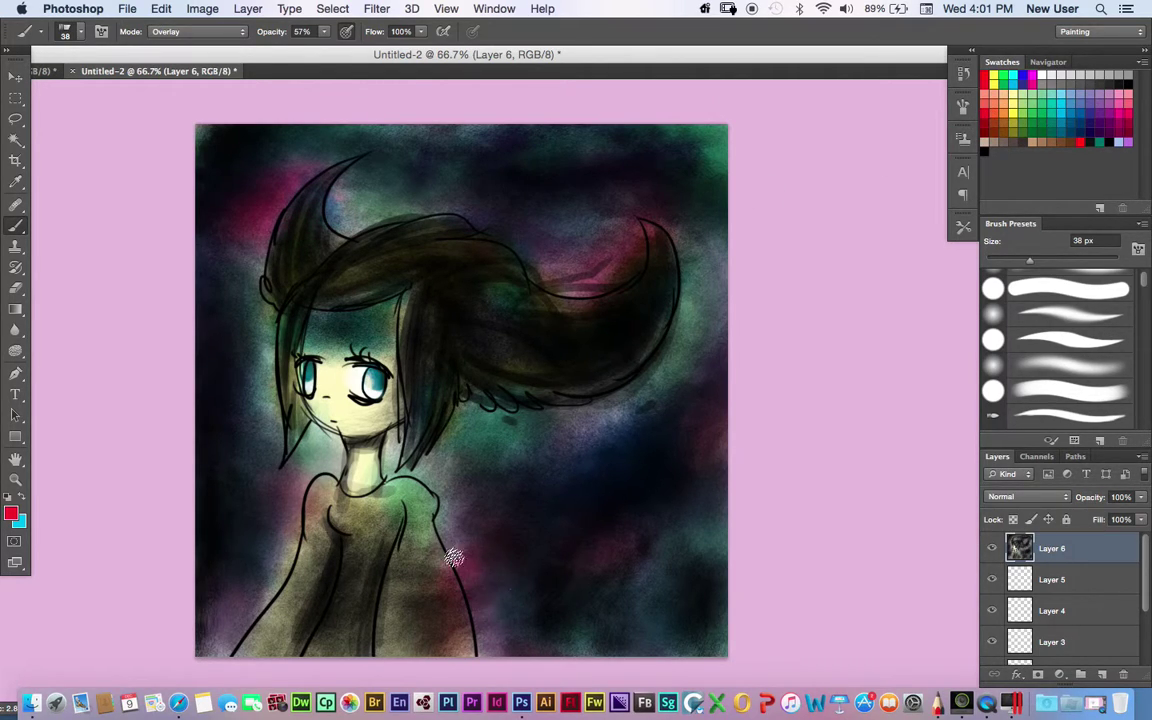
left_click_drag(300, 530, 255, 596)
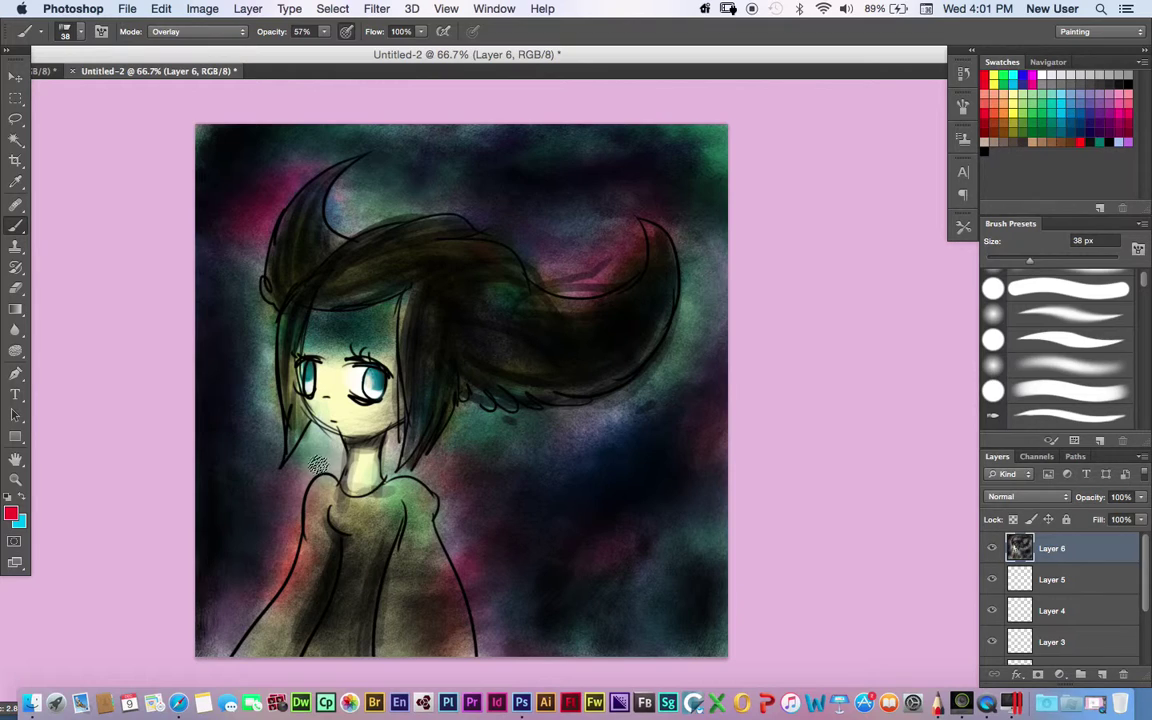
Add blue near the background's right edge and yellow accents across the background in Overlay mode
left_click(1080, 115)
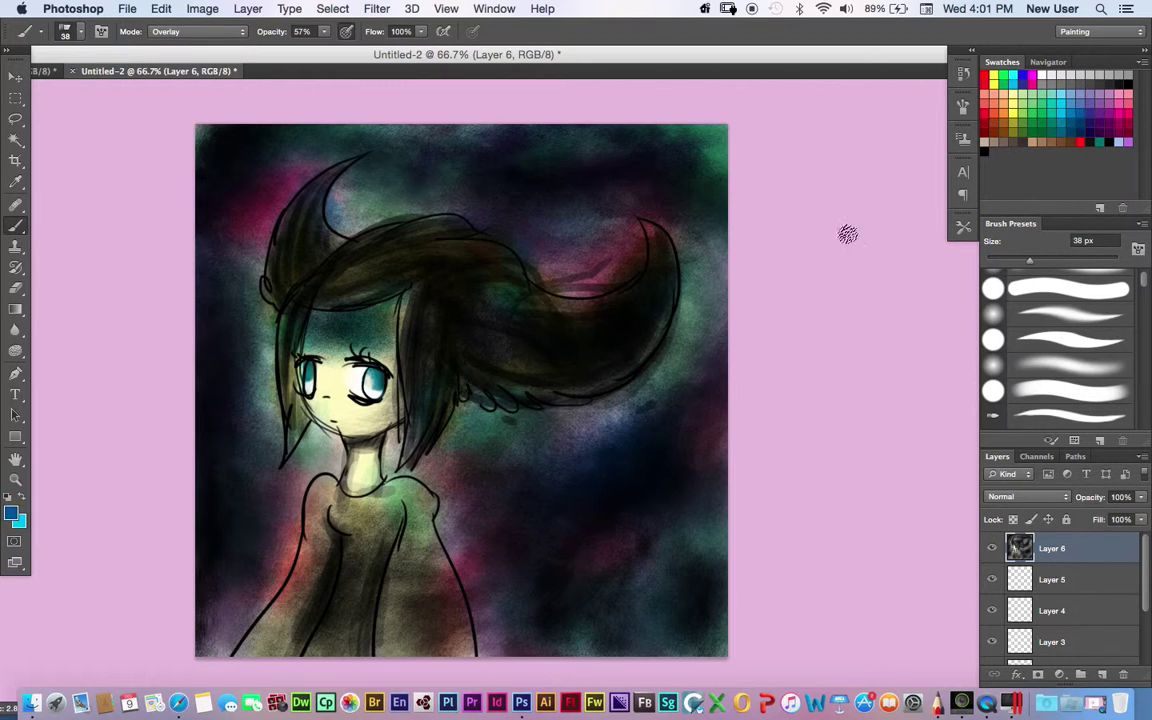
left_click_drag(703, 297, 714, 338)
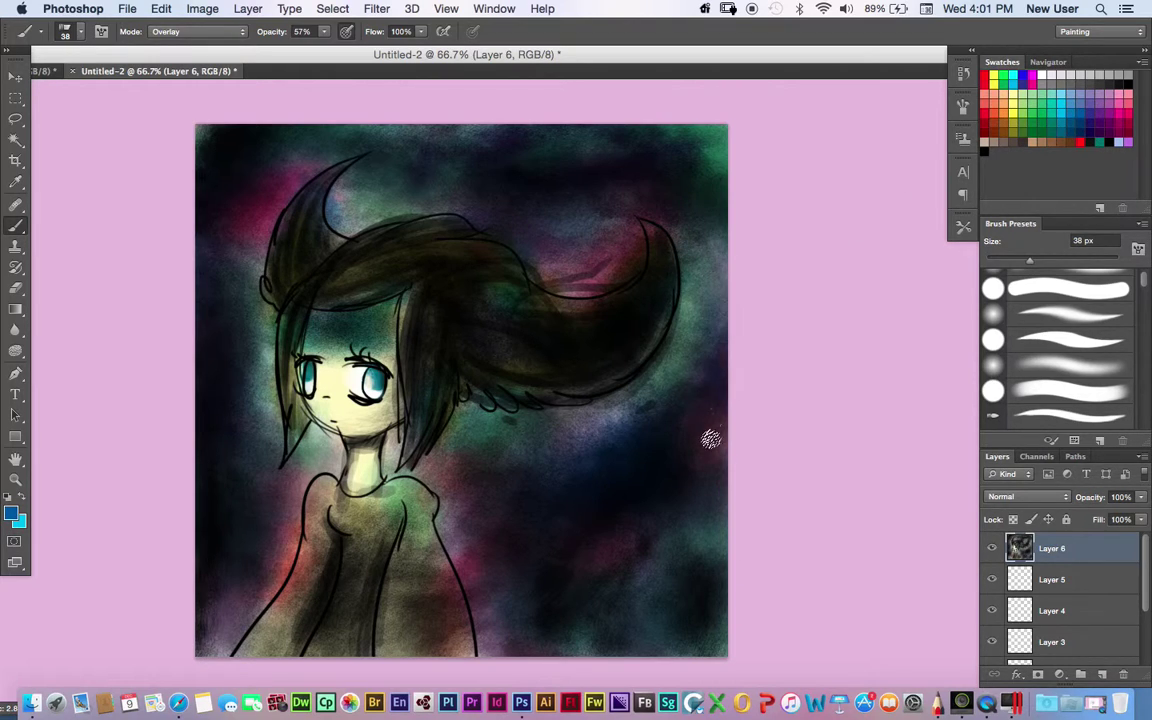
left_click(995, 77)
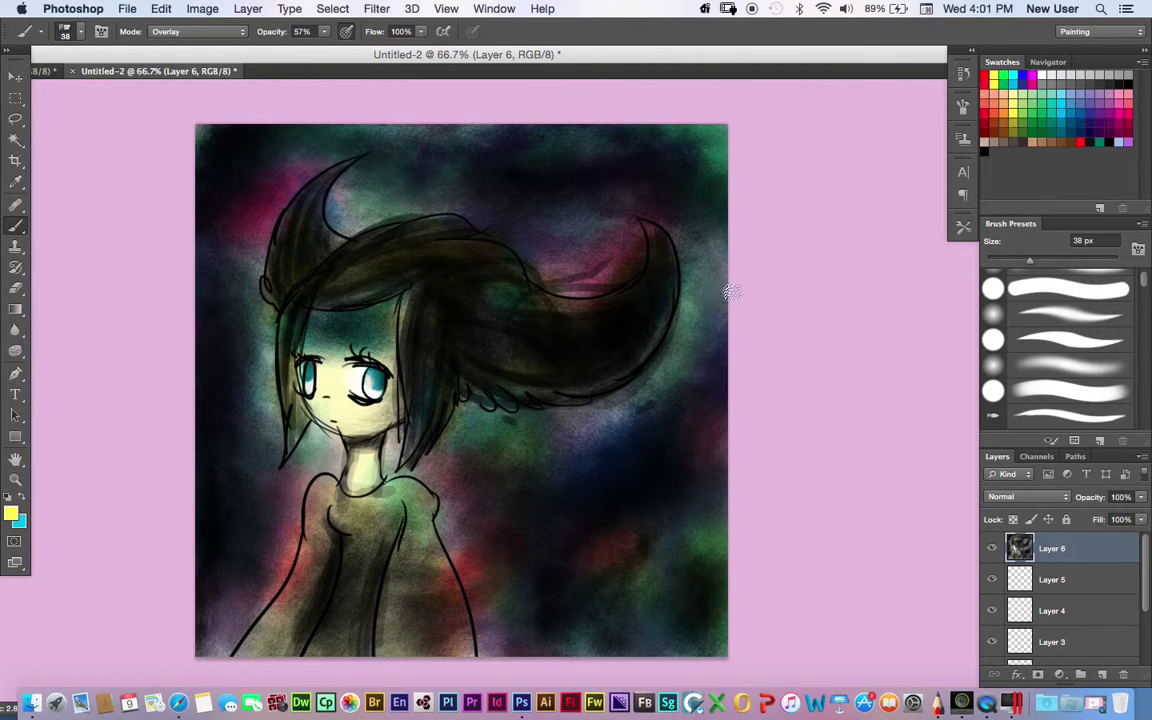
left_click_drag(318, 152, 292, 146)
Merge all visible layers into one and set the foreground color to white with black as background
left_click(248, 8)
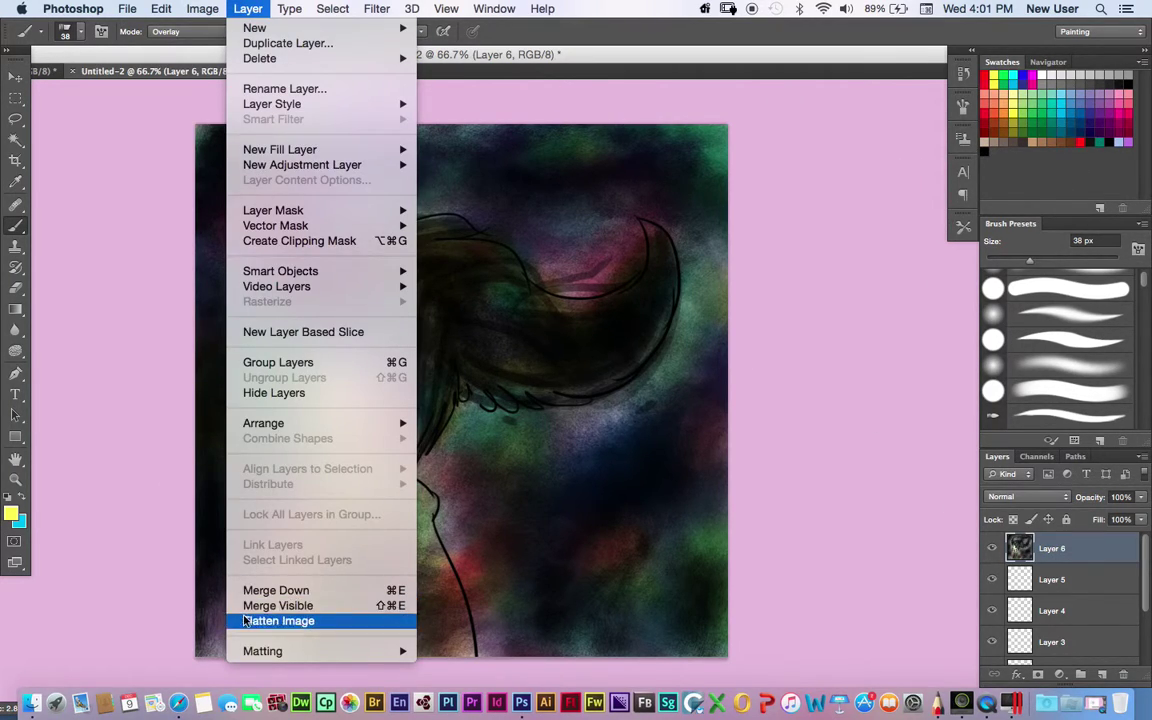
key("shift+super+e")
key("d")
key("x")
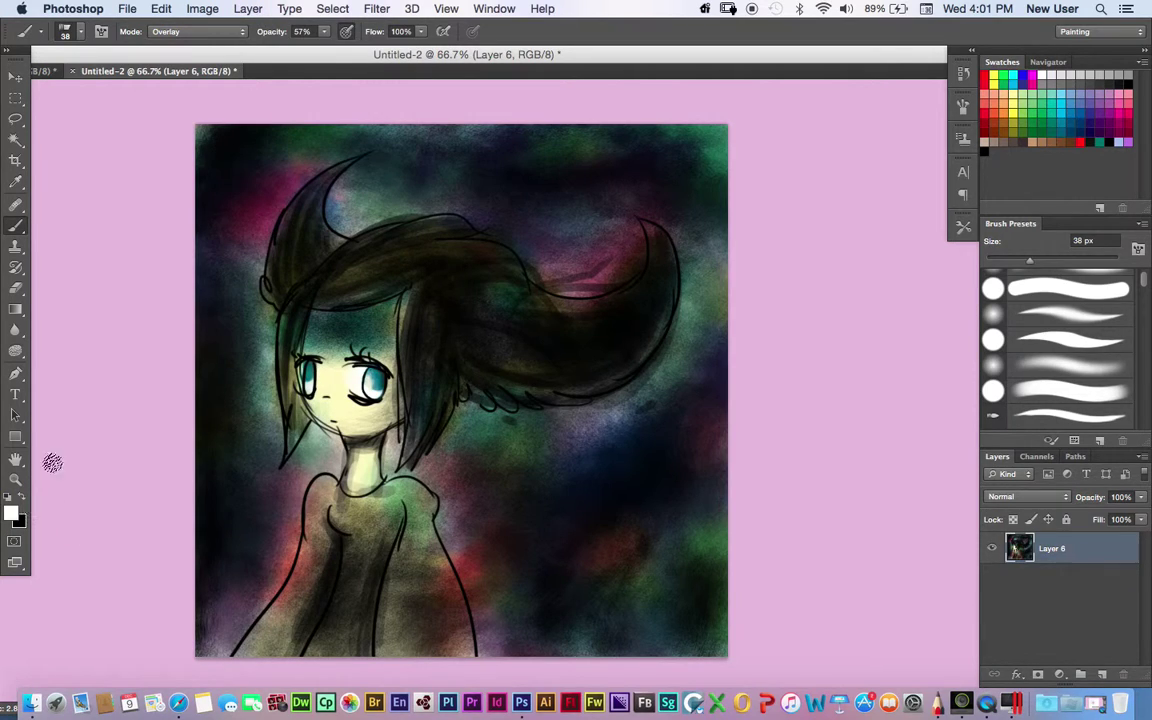
Add white highlights to the irises with a 13 px hard round brush in Normal mode at 100% opacity
left_click(324, 31)
left_click_drag(330, 46, 364, 49)
left_click(347, 33)
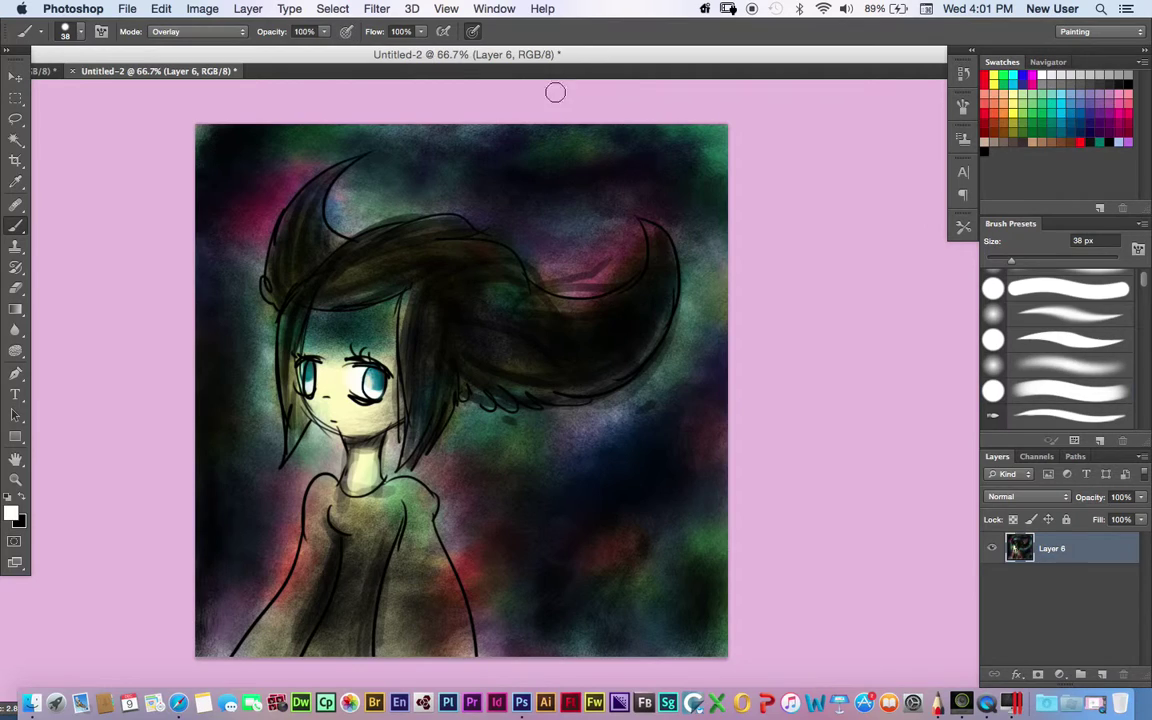
left_click_drag(1013, 261, 993, 271)
left_click(208, 33)
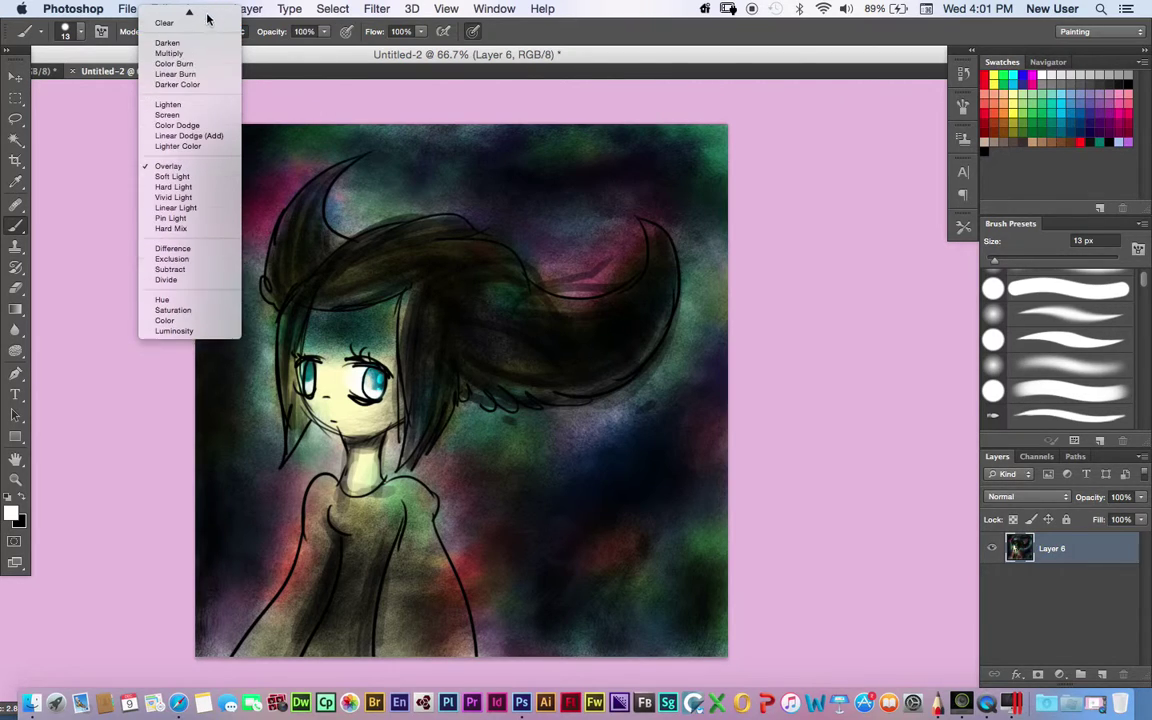
left_click(167, 13)
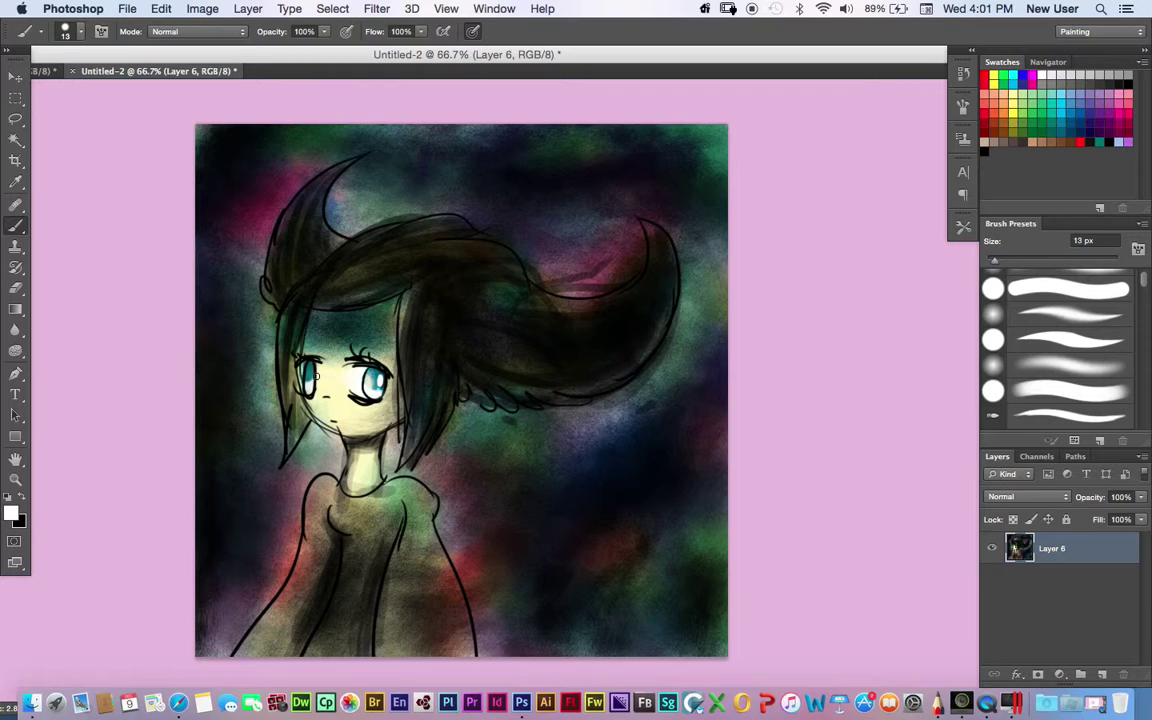
Draw black eyebrows, lashes and hatching under the chin, and paint white highlights on the side locks of hair
key("x")
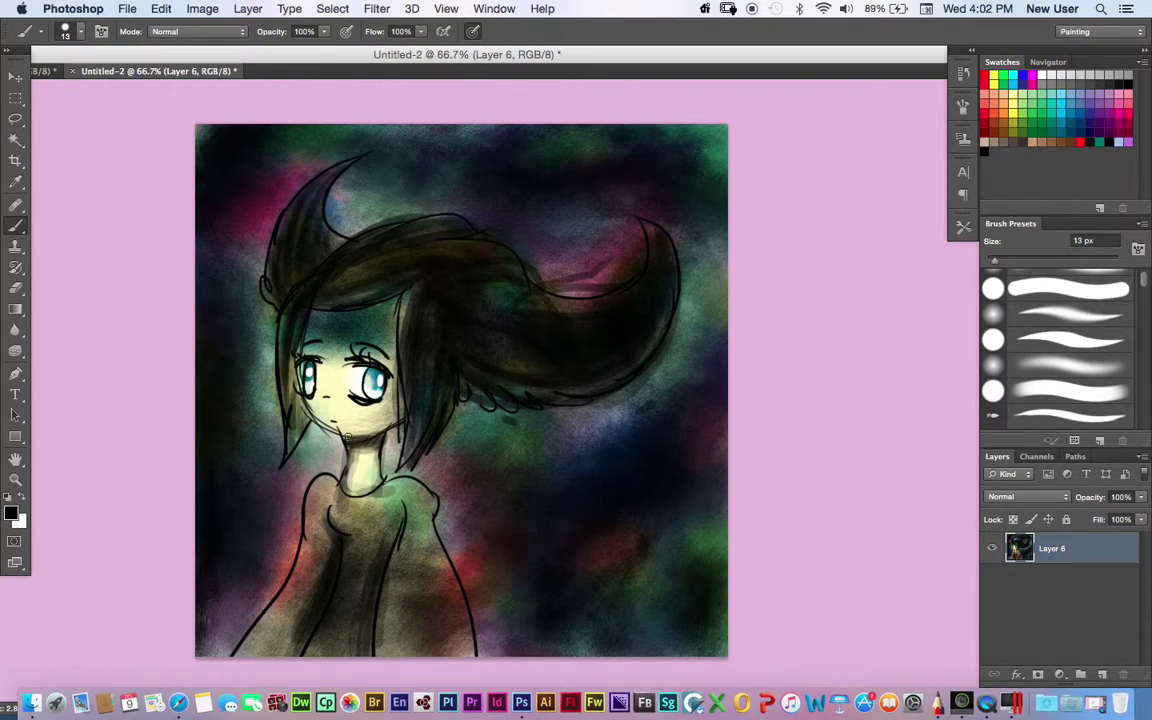
key("x")
left_click_drag(423, 322, 425, 338)
left_click_drag(296, 293, 298, 302)
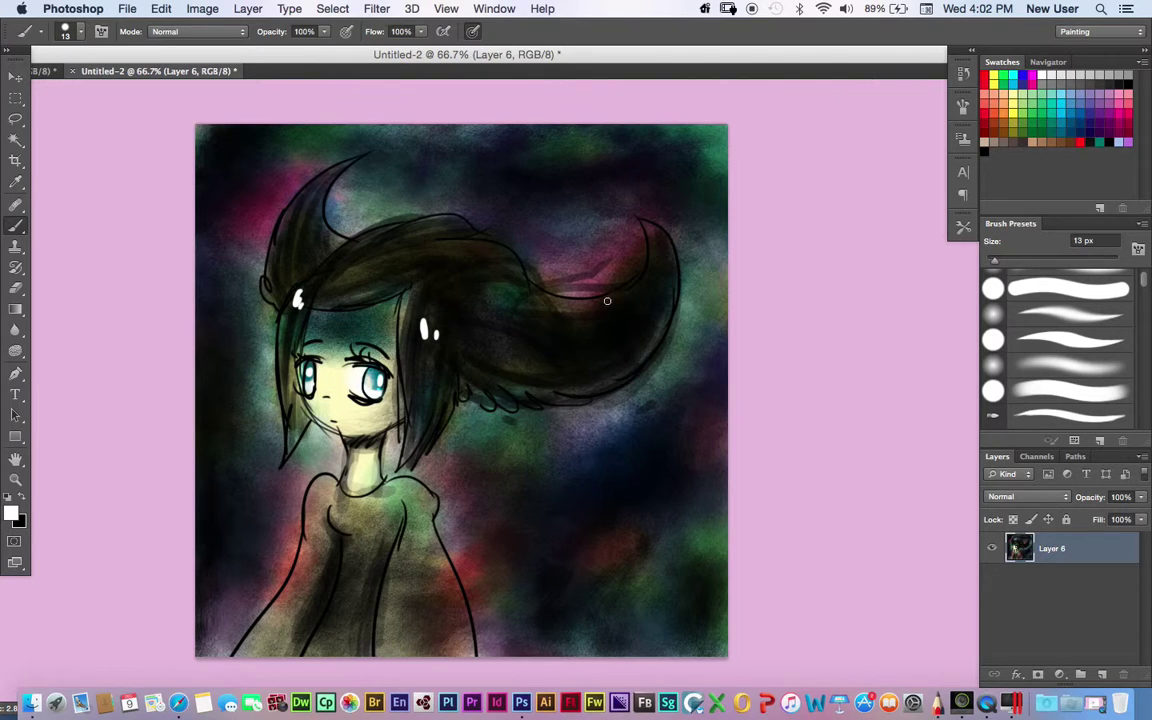
Paint pink blush on the cheeks and a pink shadow under the chin with the 13 px brush in Multiply mode
left_click(1010, 84)
left_click(205, 38)
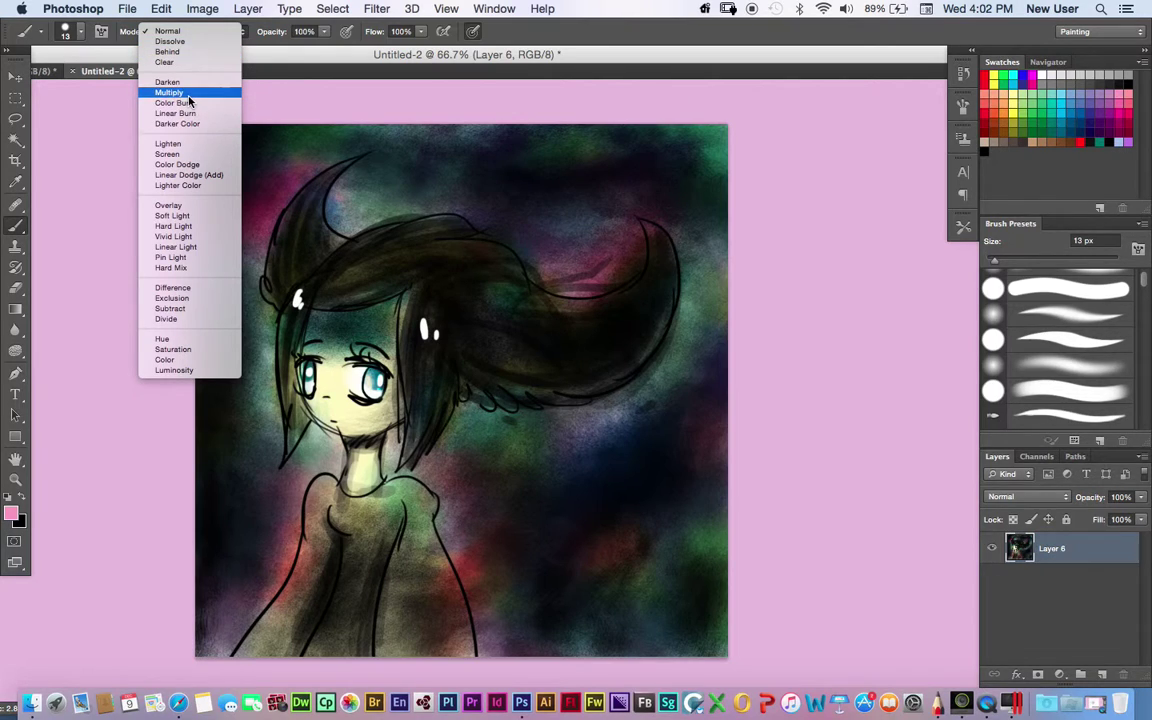
left_click(170, 205)
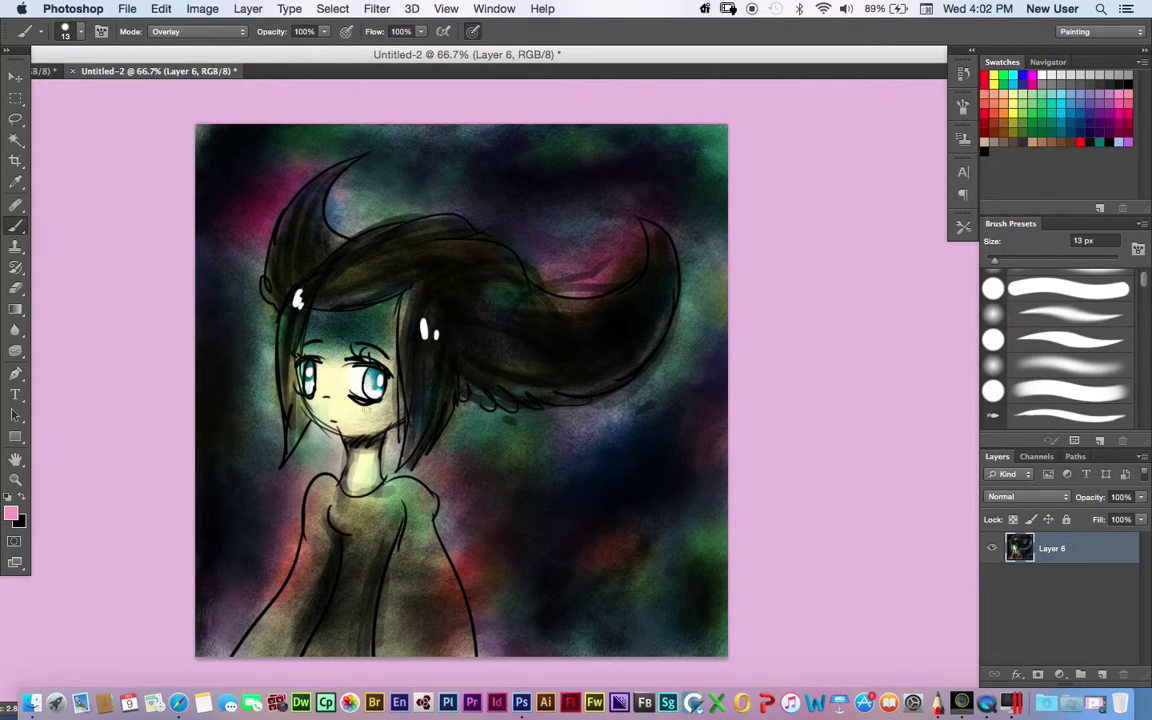
left_click(195, 31)
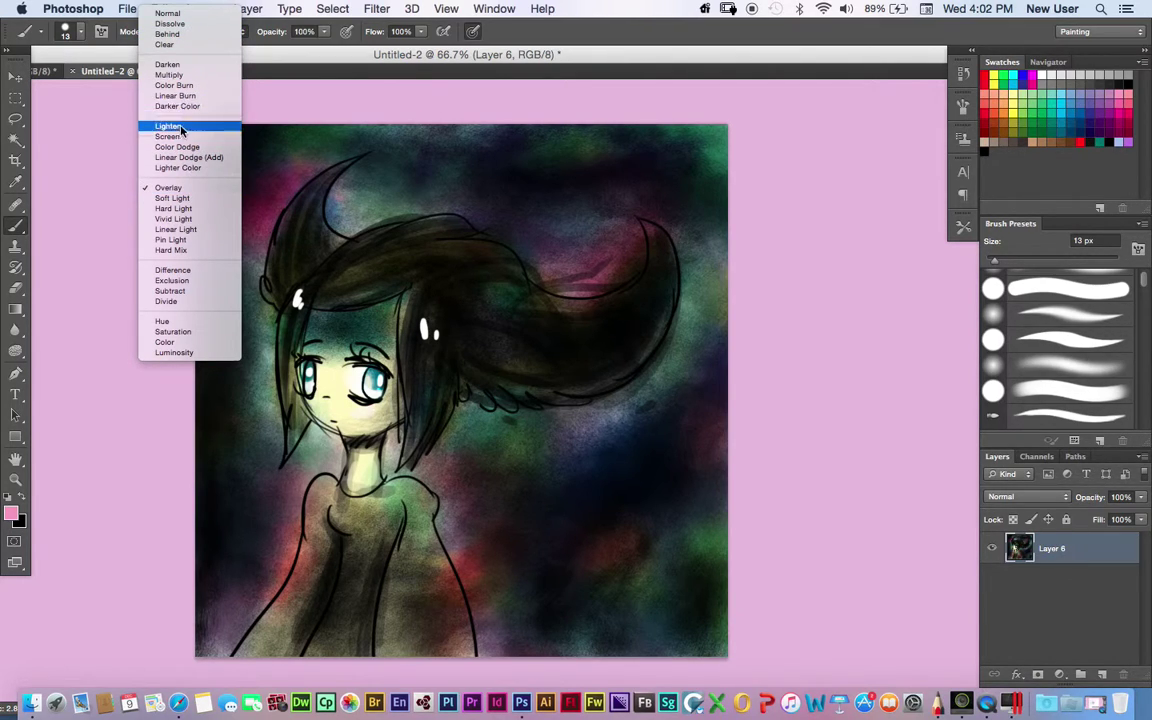
left_click(178, 75)
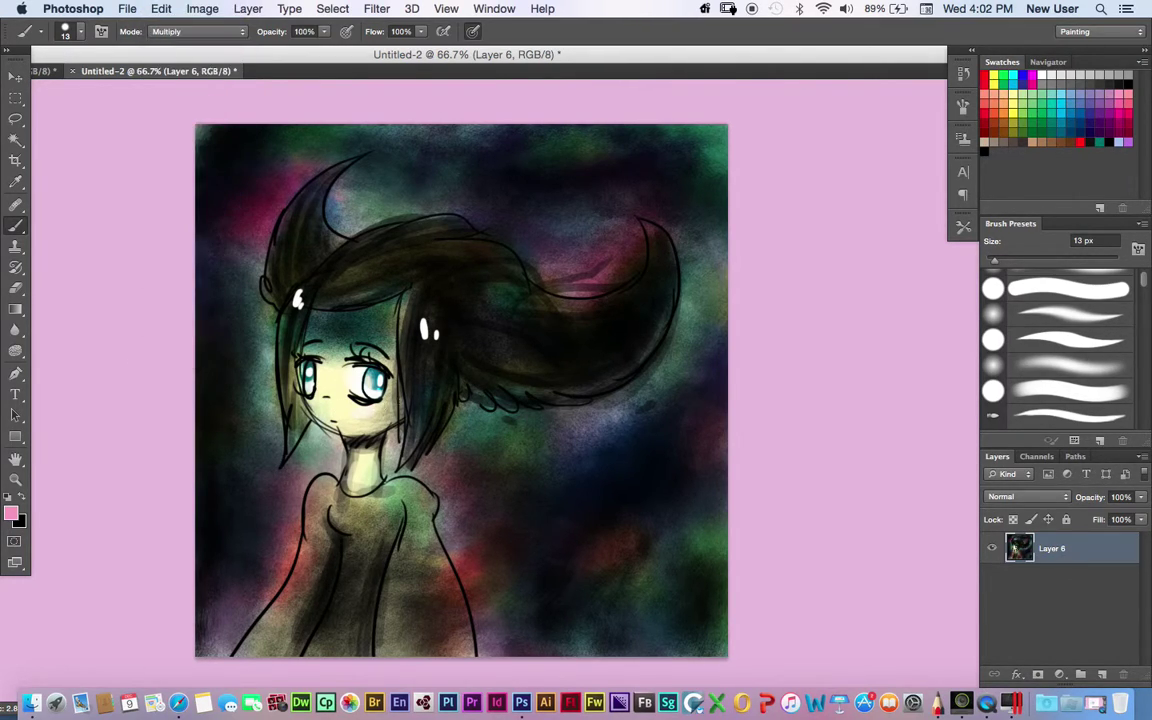
left_click_drag(354, 414, 376, 413)
mouse_move(355, 447)
left_mouse_down()
mouse_move(374, 451)
mouse_move(364, 443)
left_mouse_up()
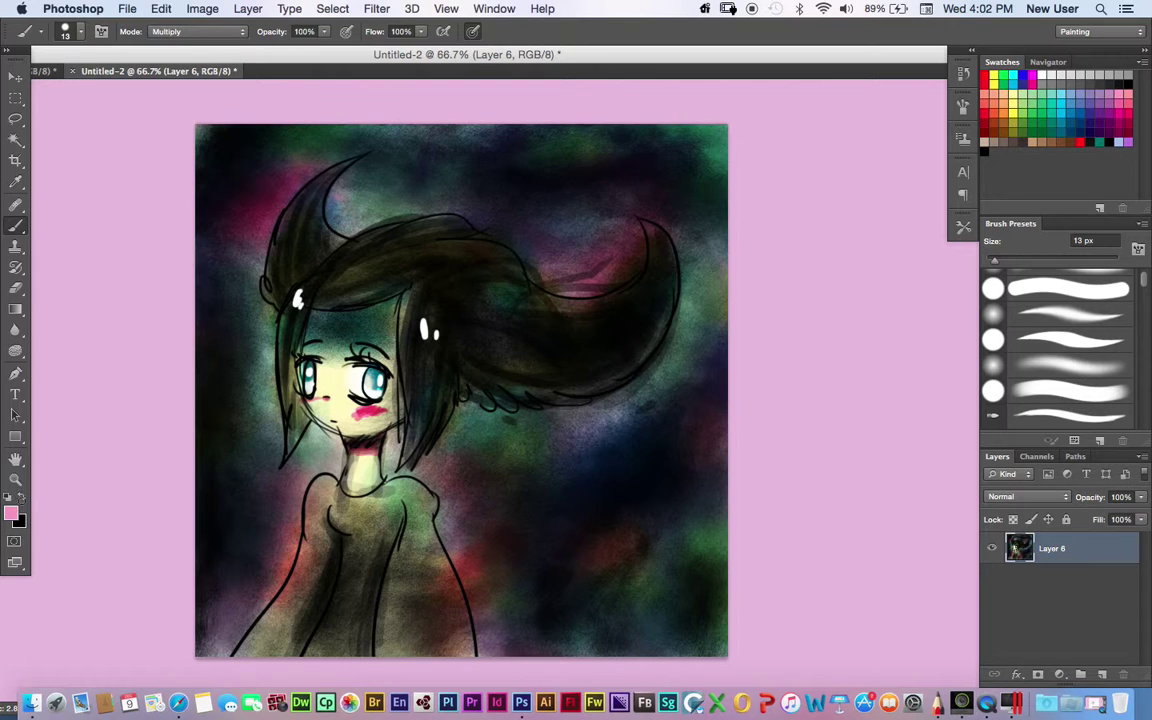
Dot white sparkles on the hair and cheek in Normal mode and sign the upper-right corner with the artist's initials and 2015 at 7 px
left_click(172, 31)
left_click(190, 14)
left_click(24, 496)
left_click(668, 237)
left_click_drag(996, 267, 991, 267)
mouse_move(649, 137)
left_mouse_down()
mouse_move(646, 166)
mouse_move(660, 168)
left_mouse_up()
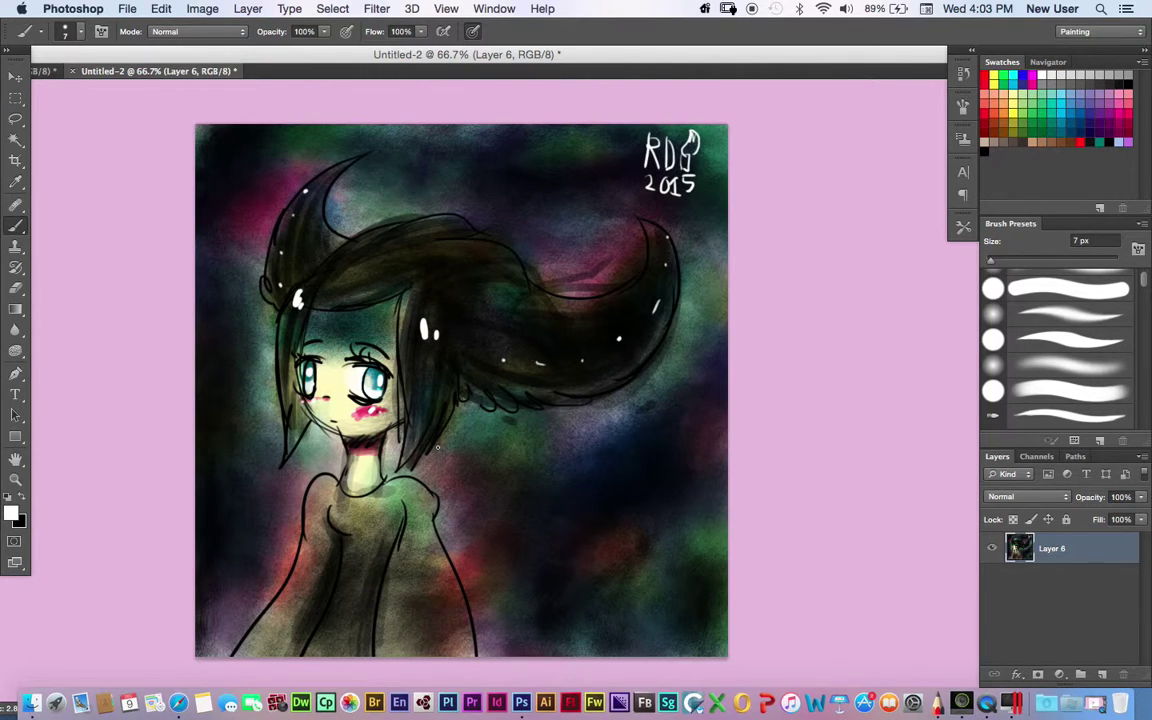
key("x")
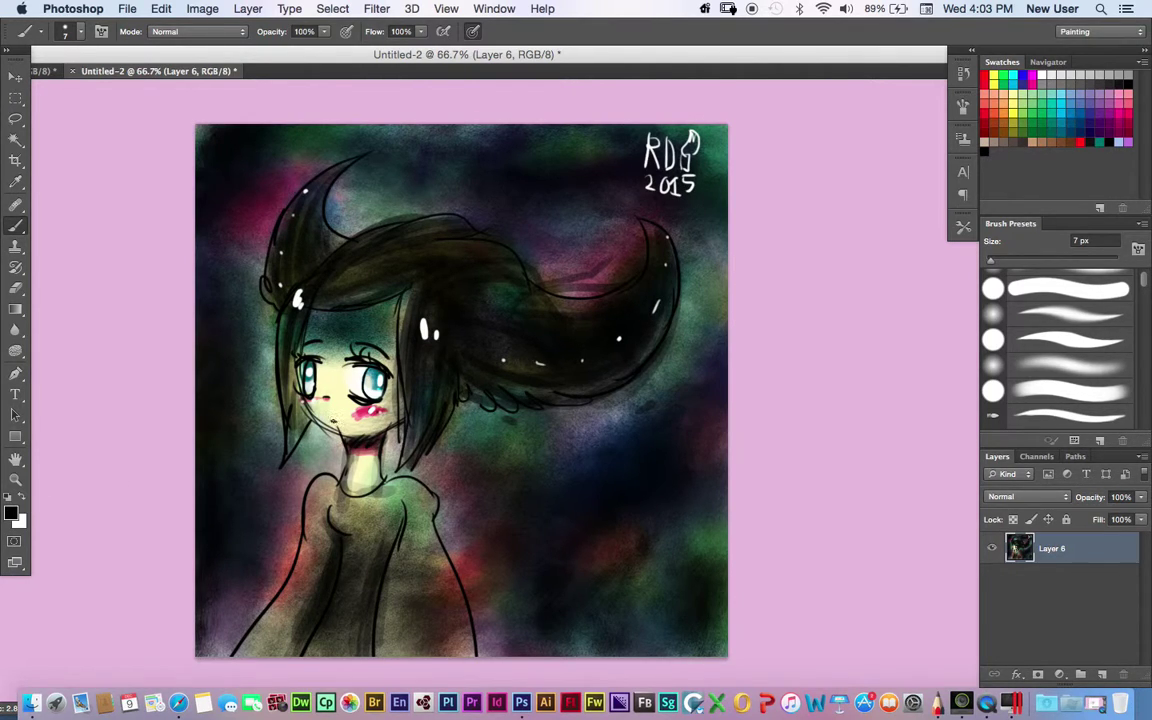